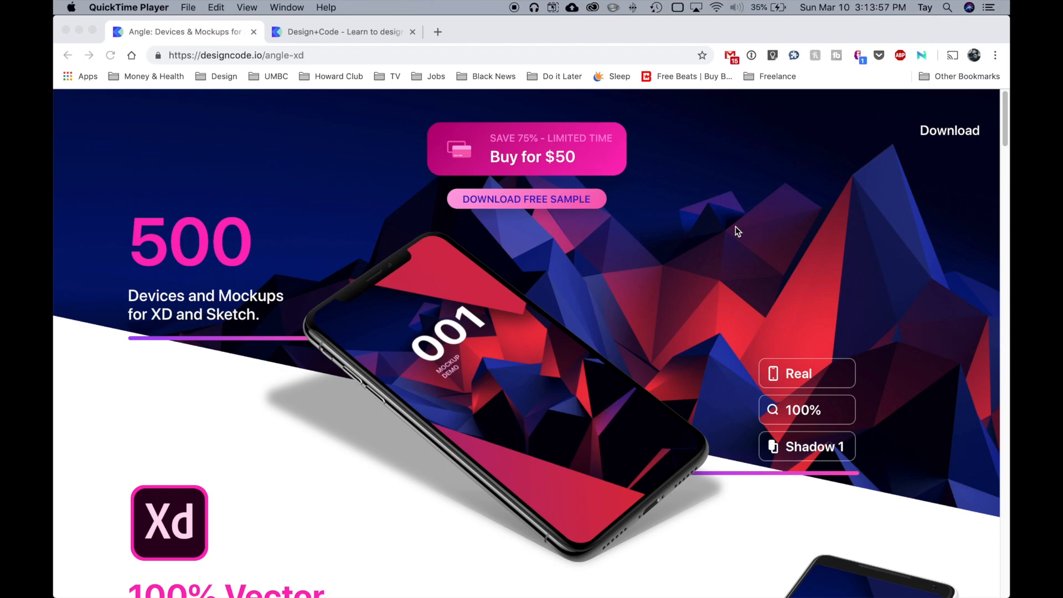
# Examine the Angle mockups page and its free sample download offer.
pyautogui.scroll(-1, 735, 226)
pyautogui.scroll(-2, 735, 226)
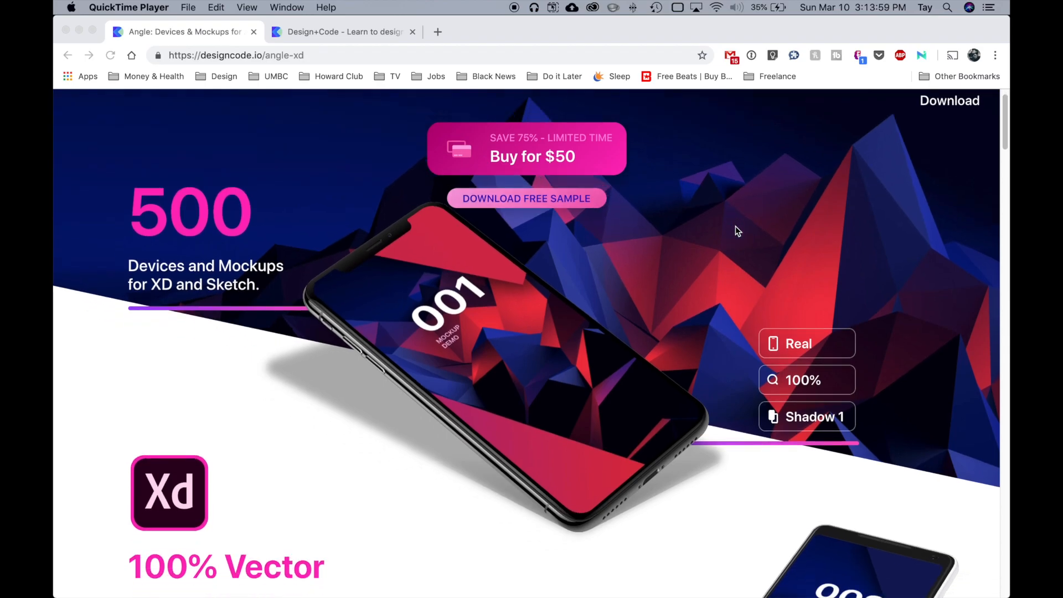
pyautogui.scroll(1, 735, 226)
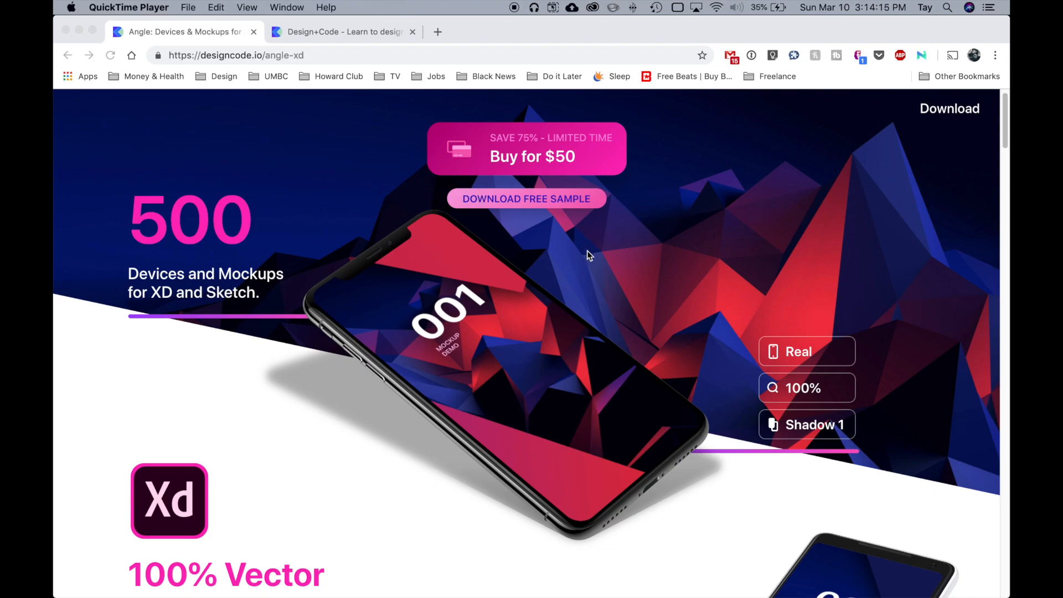
pyautogui.click(554, 245)
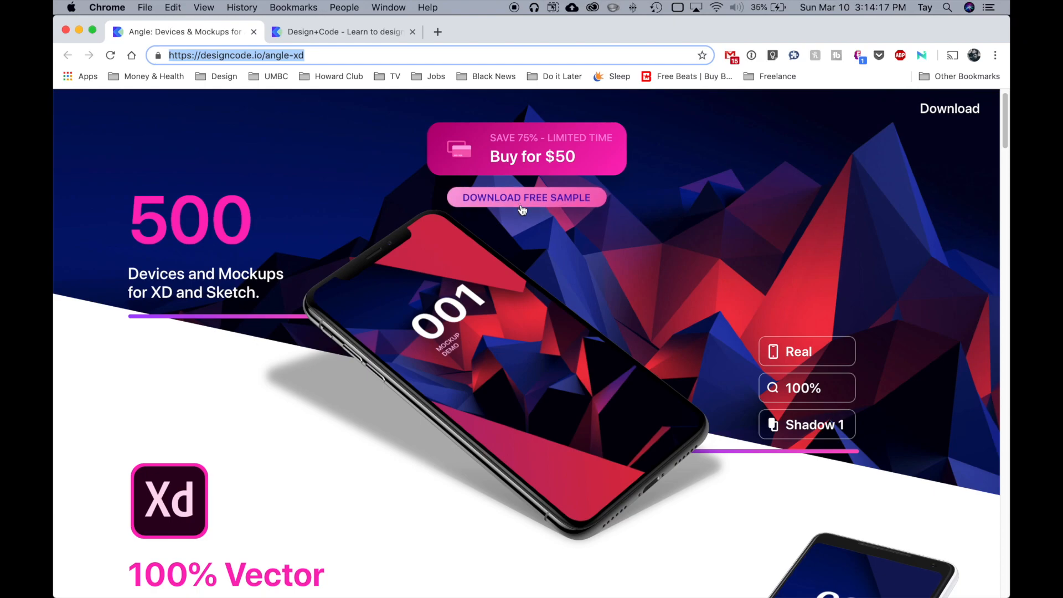
# Select AngleMockups-XD-Free in the Angle-Free-Oct15 folder and switch to its open document in Adobe XD.
pyautogui.hotkey('ctrl', 'Up')
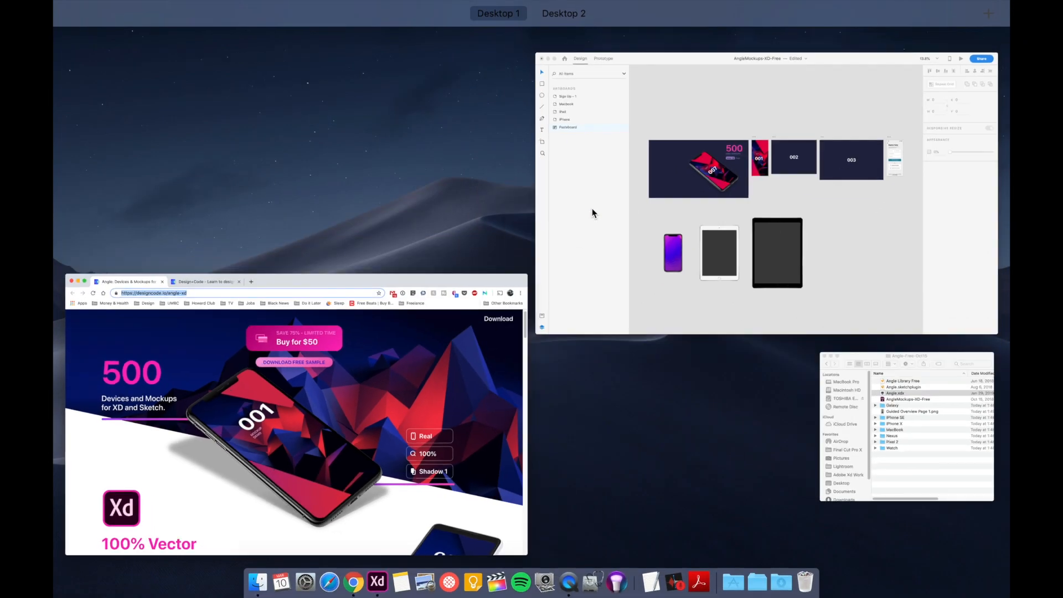
pyautogui.click(830, 407)
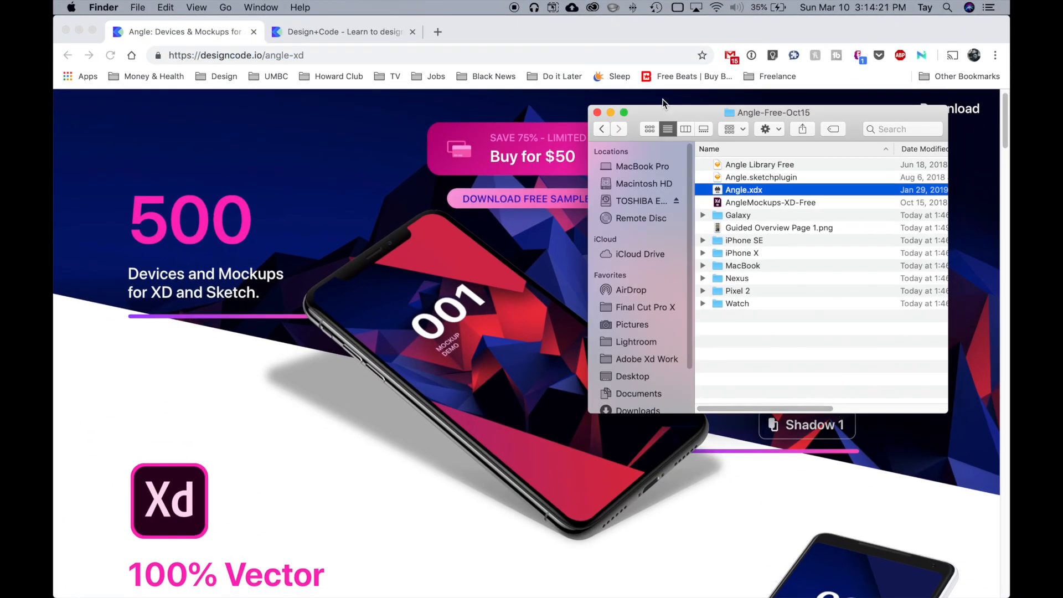
pyautogui.moveTo(662, 108); pyautogui.dragTo(356, 105)
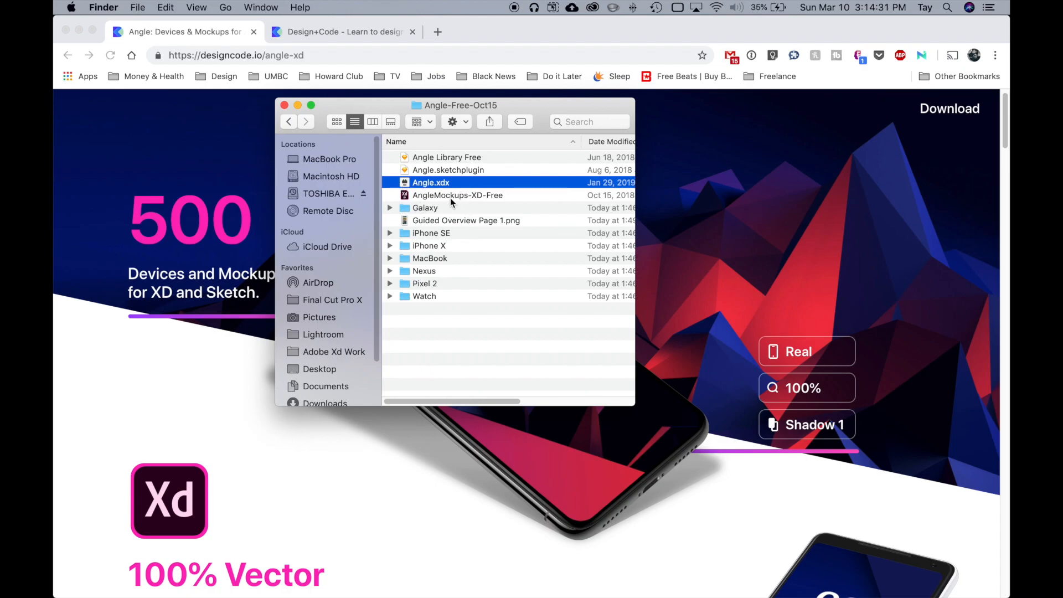
pyautogui.click(451, 195)
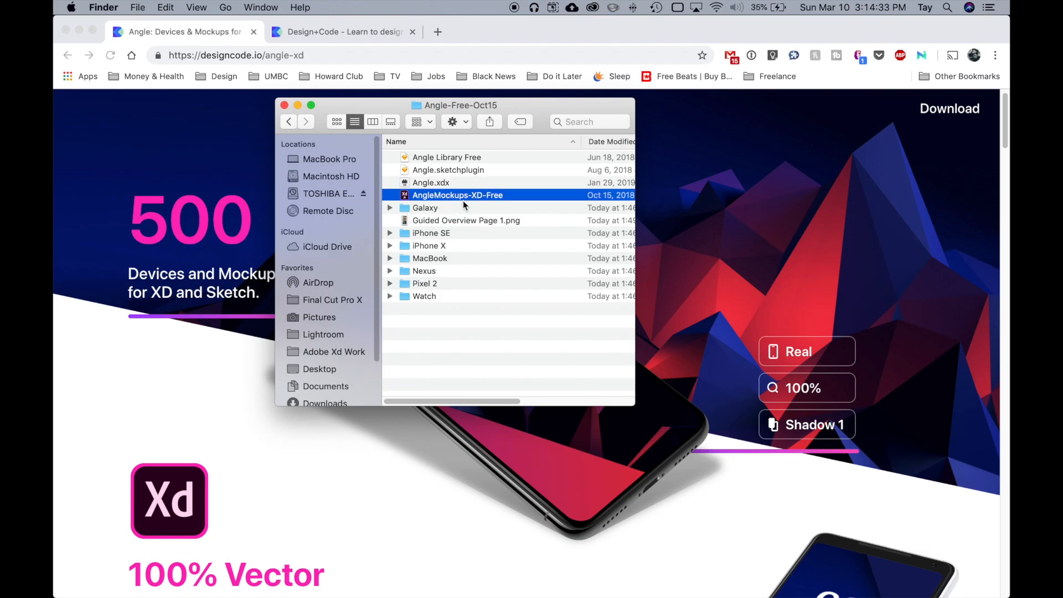
pyautogui.hotkey('ctrl', 'Up')
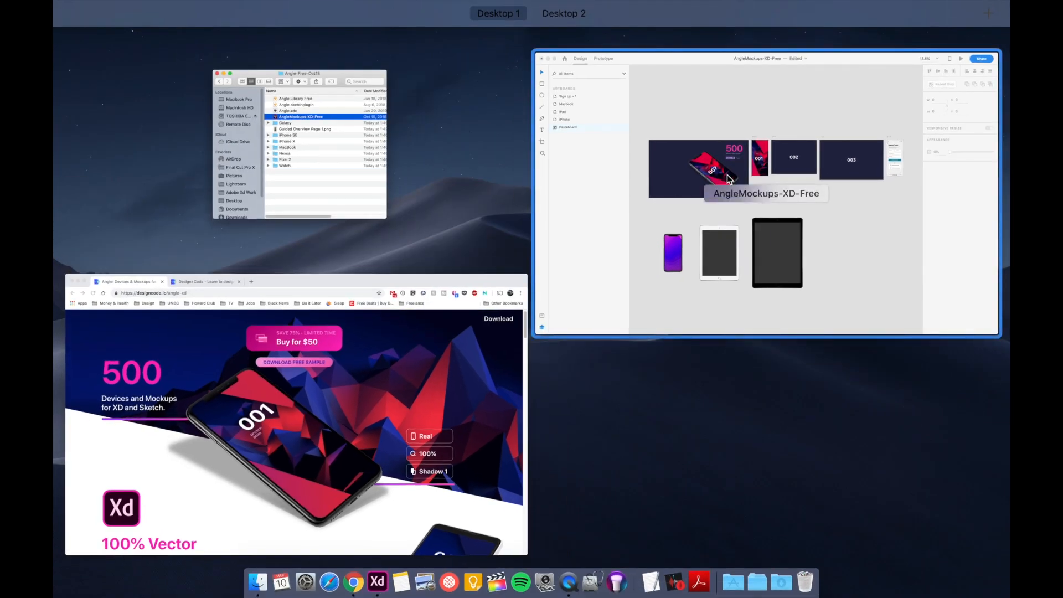
pyautogui.click(728, 177)
# Search all available plugins for "angle" and view the Angle plugin's details.
pyautogui.click(243, 8)
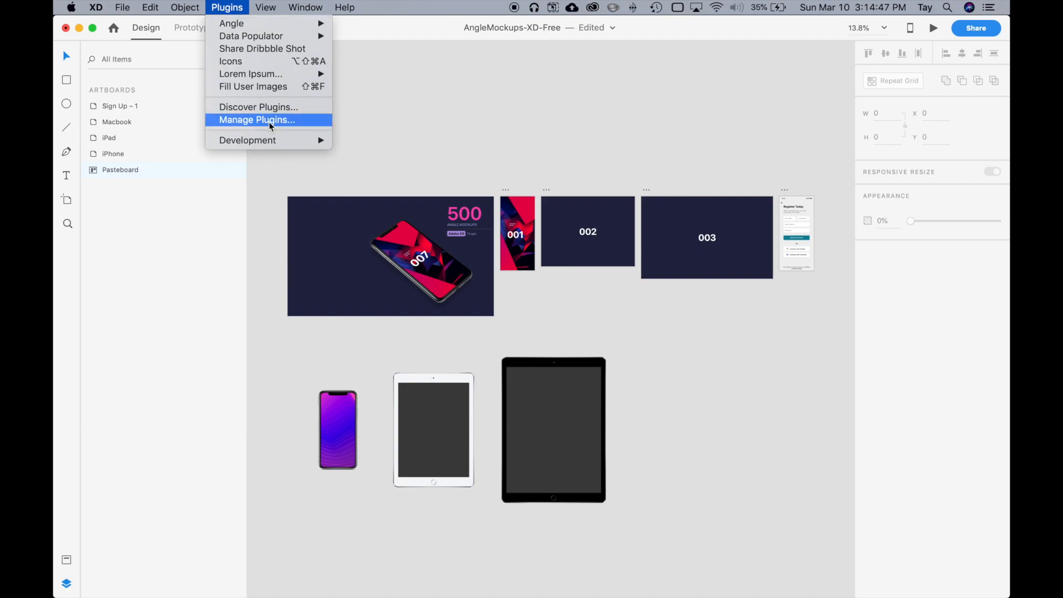
pyautogui.click(289, 108)
pyautogui.click(697, 152)
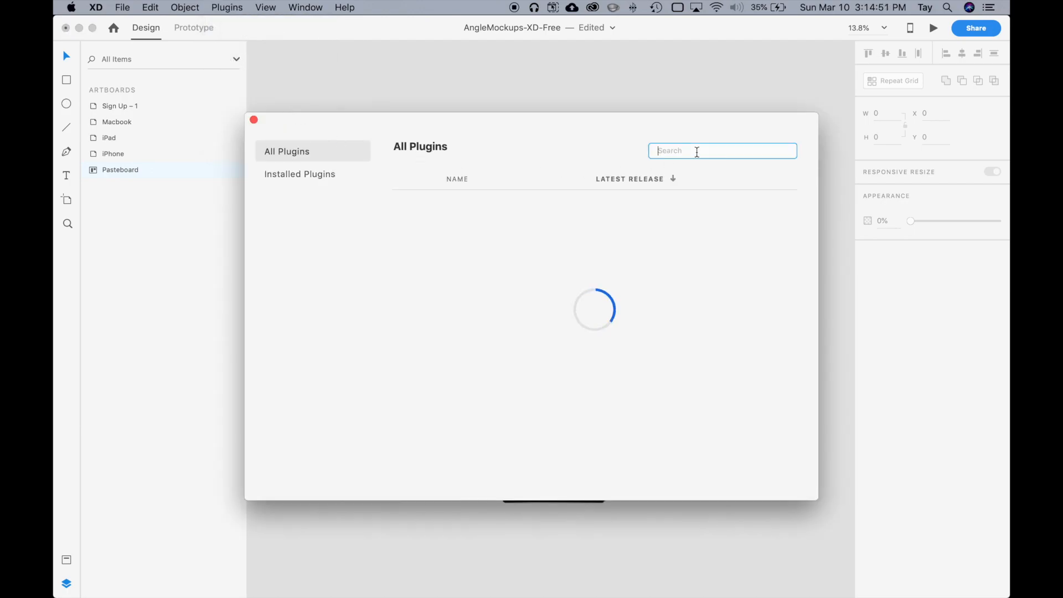
pyautogui.write('angle')
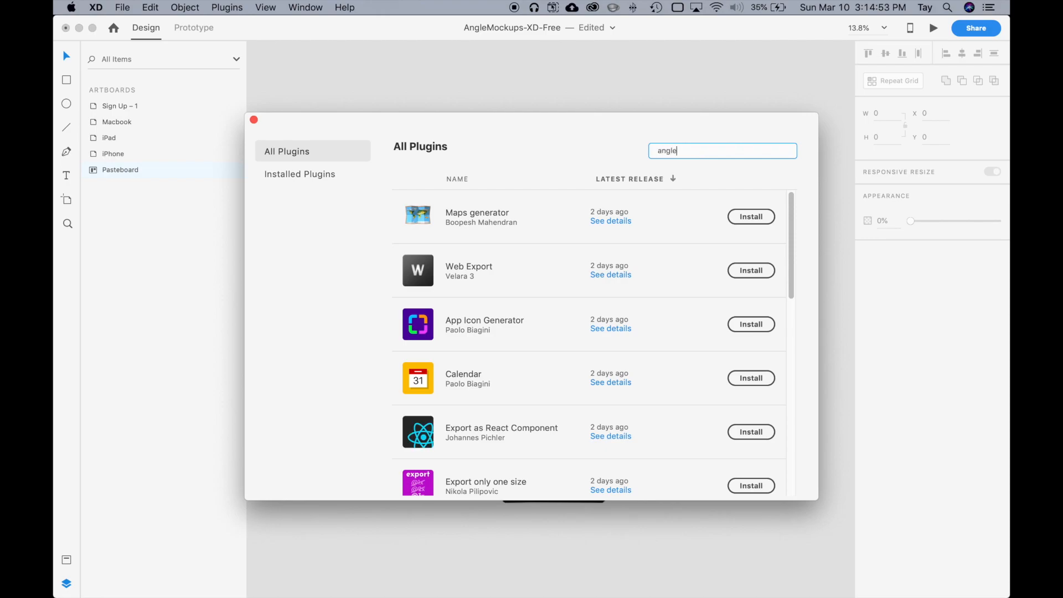
pyautogui.press('Return')
pyautogui.click(470, 330)
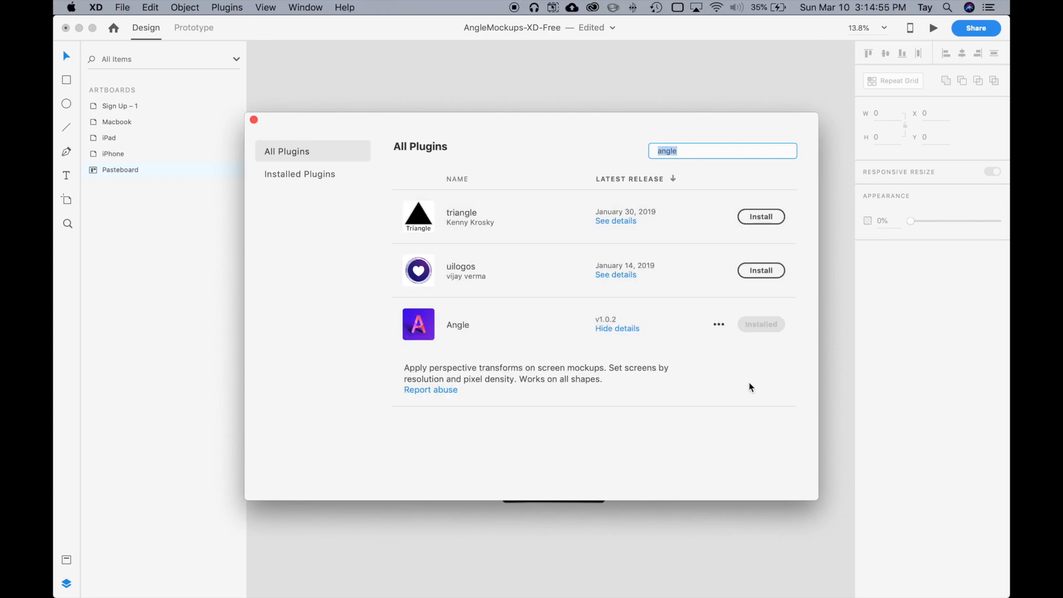
pyautogui.click(252, 119)
# Move the angled iPhone X mockup left on the dark demo banner to X -700.
pyautogui.moveTo(570, 338); pyautogui.dragTo(555, 249)
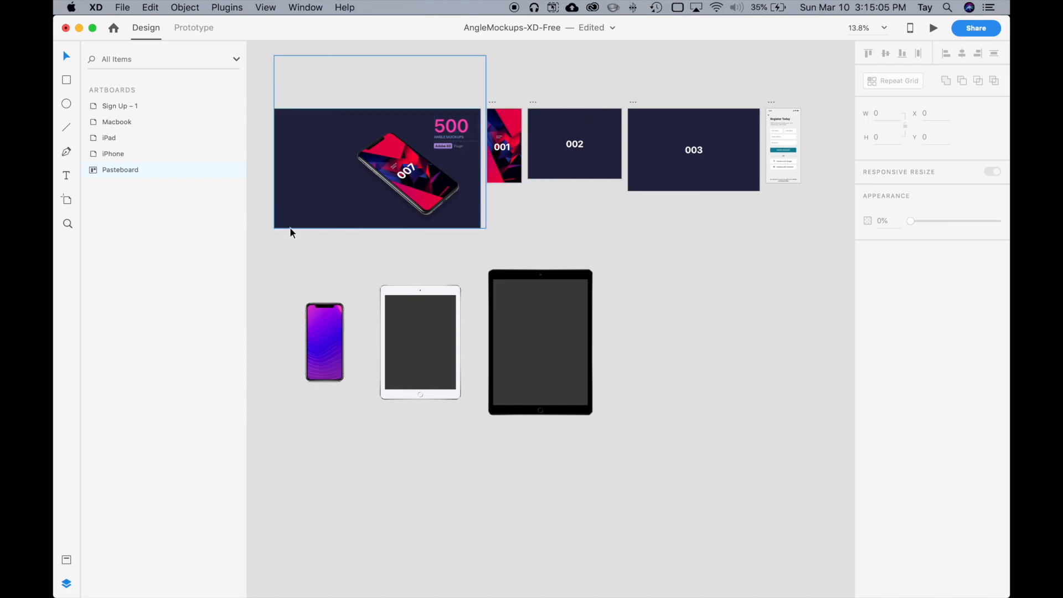
pyautogui.click(397, 217)
pyautogui.doubleClick(405, 181)
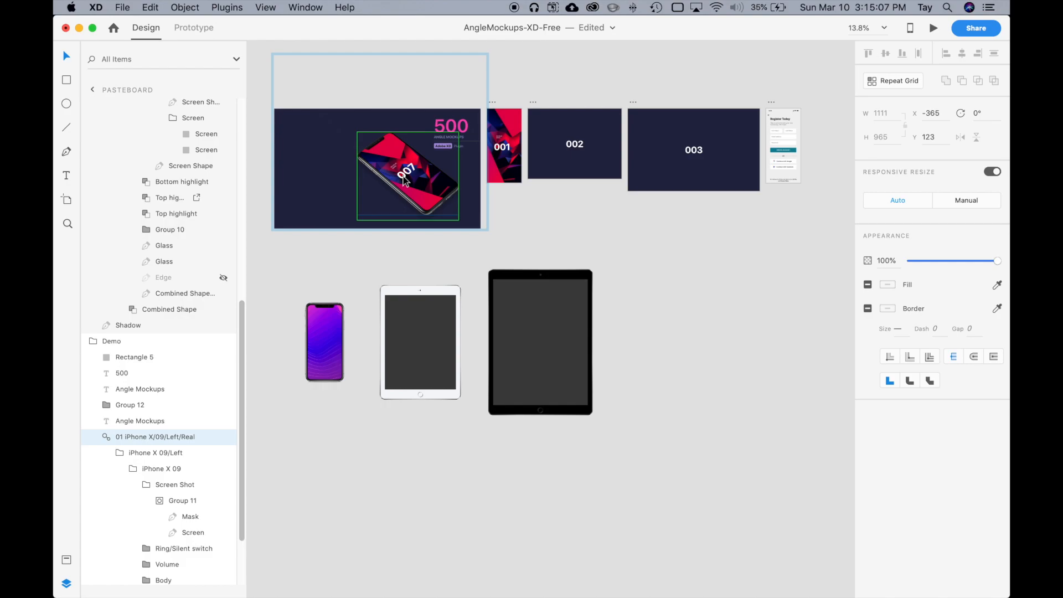
pyautogui.moveTo(404, 176); pyautogui.dragTo(373, 176)
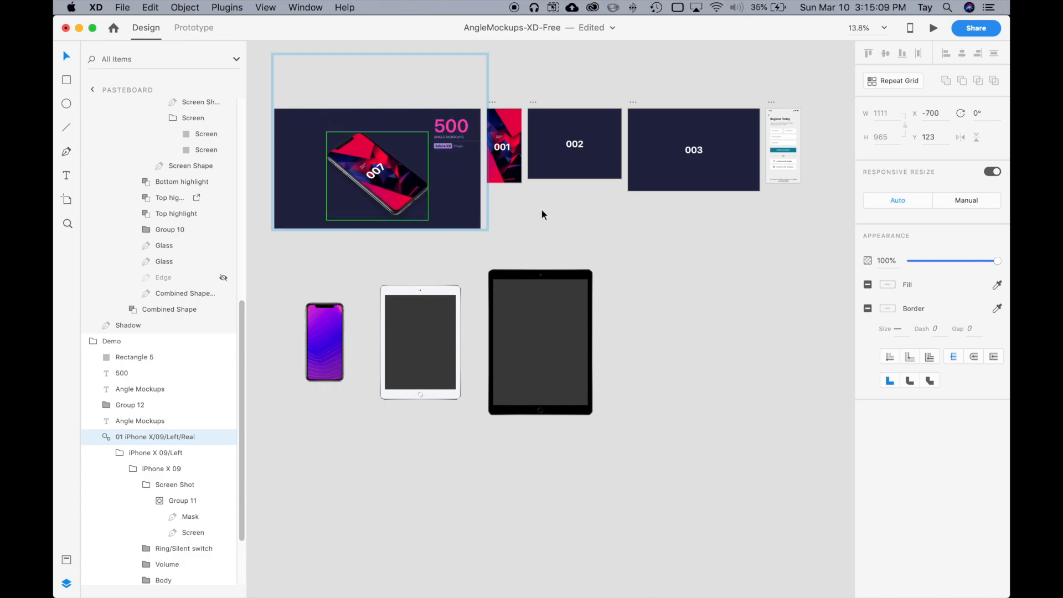
pyautogui.click(527, 211)
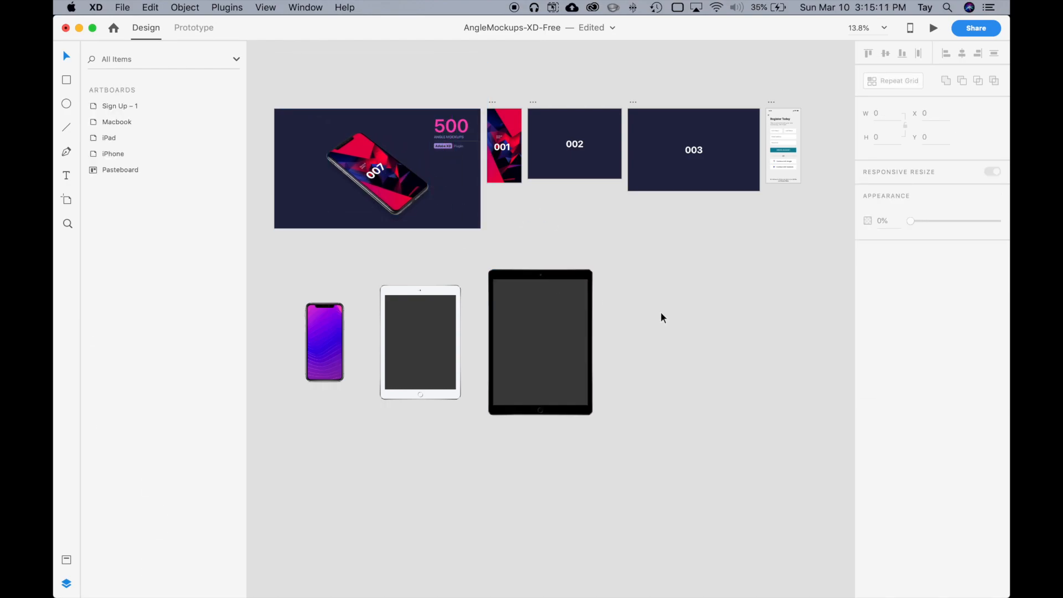
# Examine the iPhone X, iPad Air 2 and iPad Pro mockups below the demo banner.
pyautogui.moveTo(603, 426); pyautogui.dragTo(293, 280)
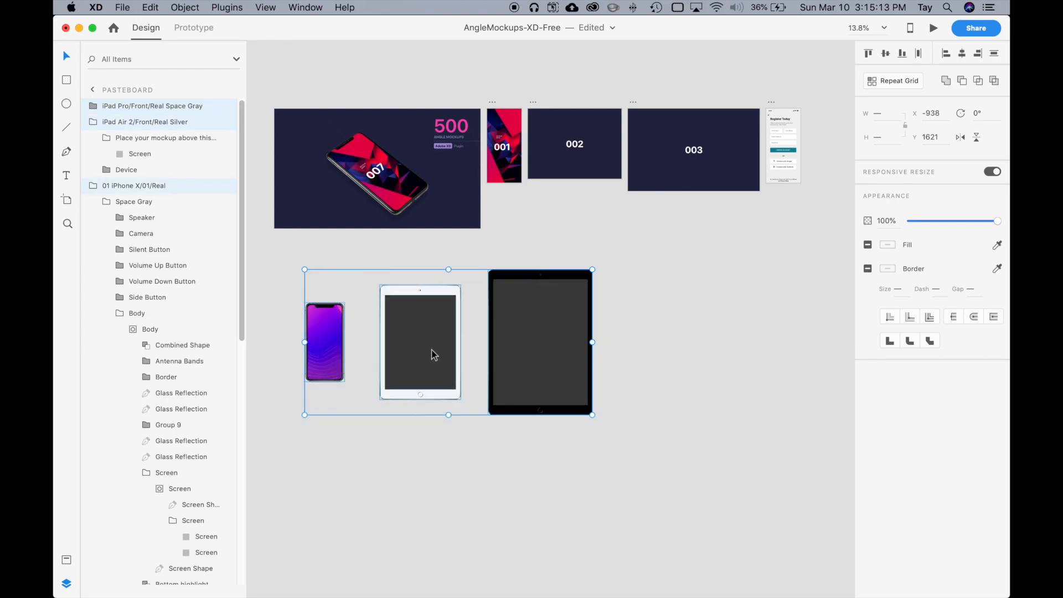
pyautogui.scroll(3, 417, 349)
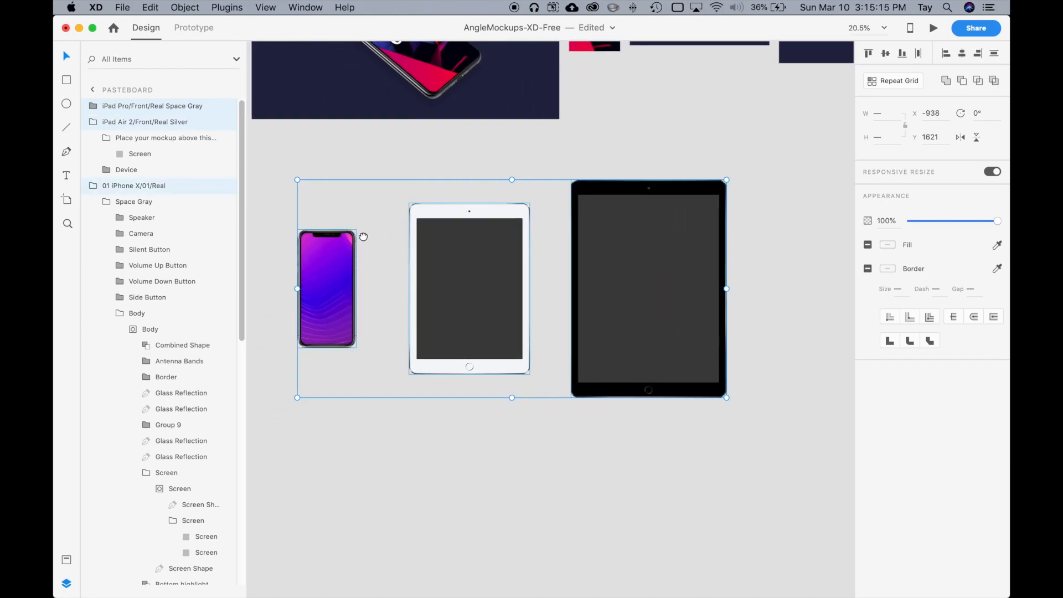
pyautogui.click(481, 410)
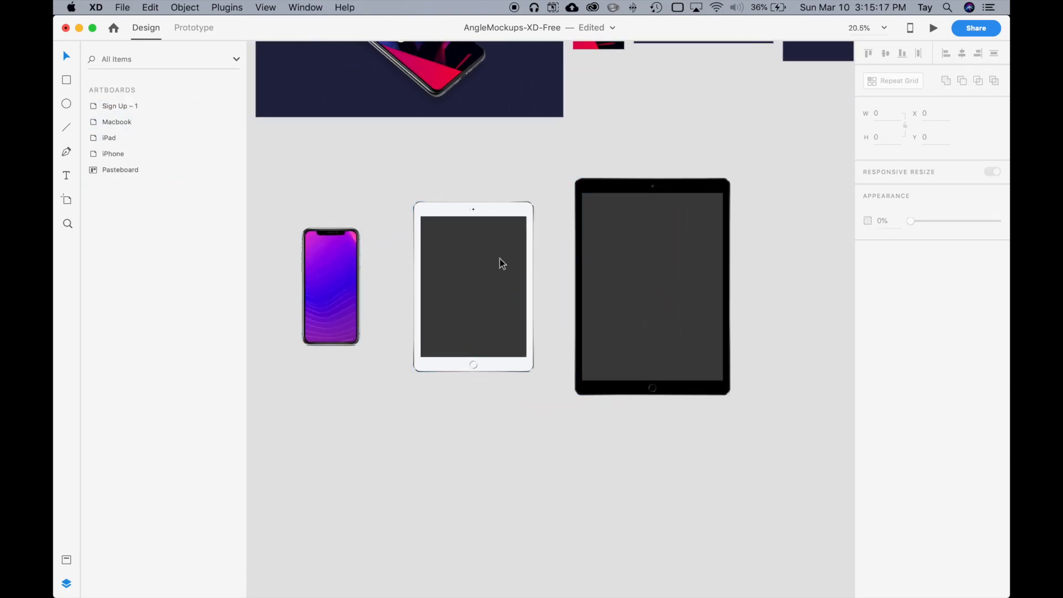
pyautogui.click(654, 240)
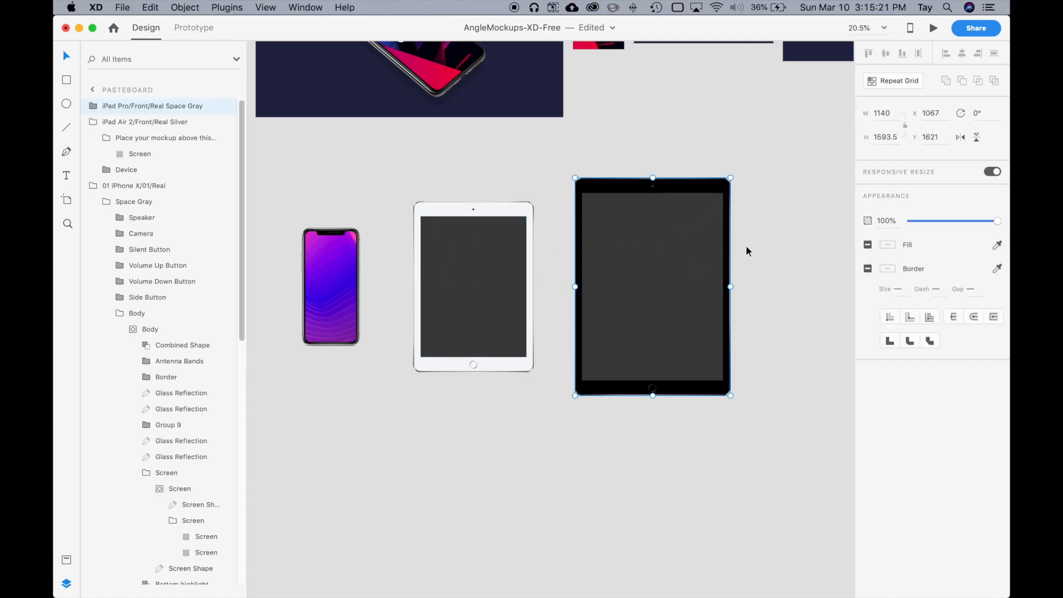
# Examine the iPhone, iPad, Macbook and Sign Up – 1 artboards one after another.
pyautogui.scroll(5, 751, 261)
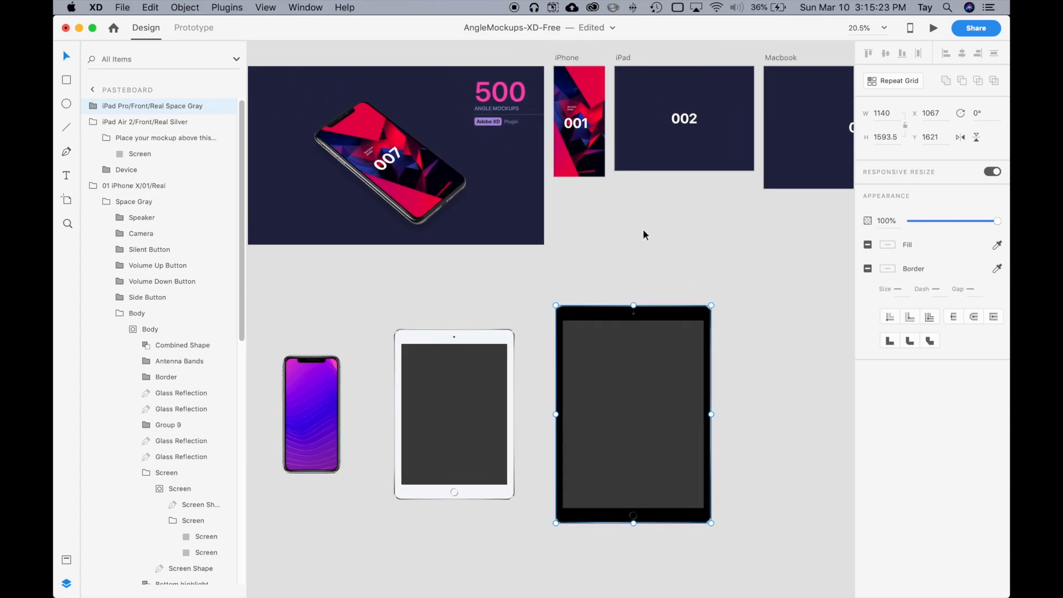
pyautogui.click(643, 234)
pyautogui.click(564, 62)
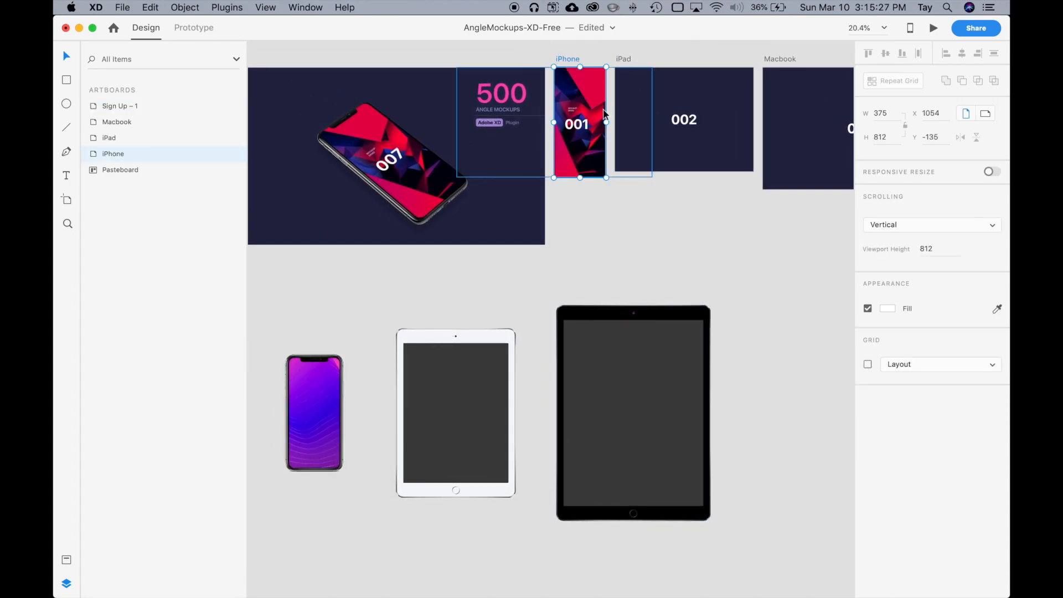
pyautogui.click(671, 191)
pyautogui.click(572, 62)
pyautogui.click(623, 60)
pyautogui.click(772, 60)
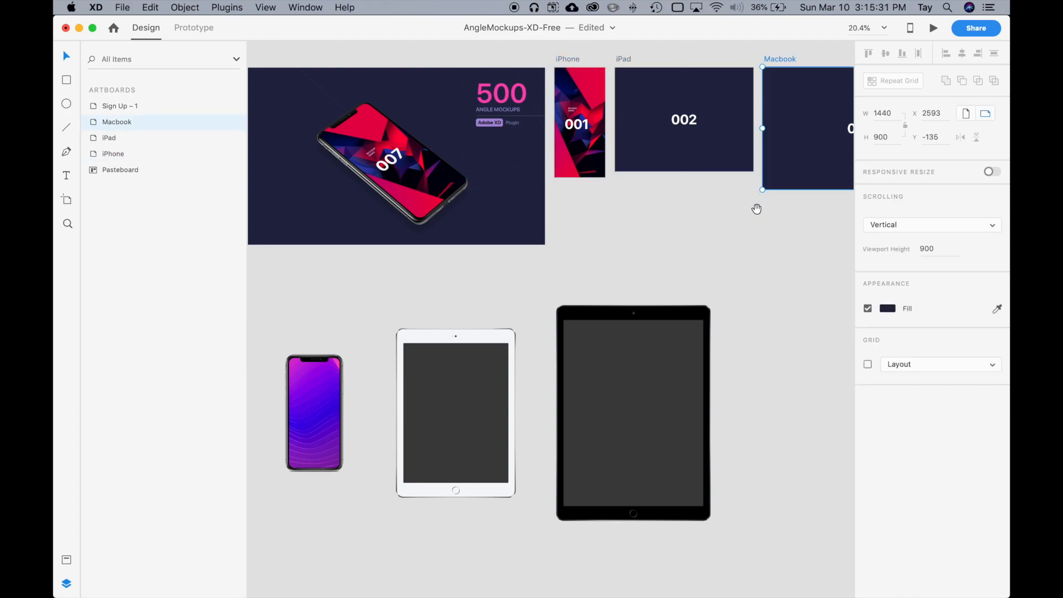
pyautogui.moveTo(754, 209); pyautogui.dragTo(553, 252)
pyautogui.click(757, 111)
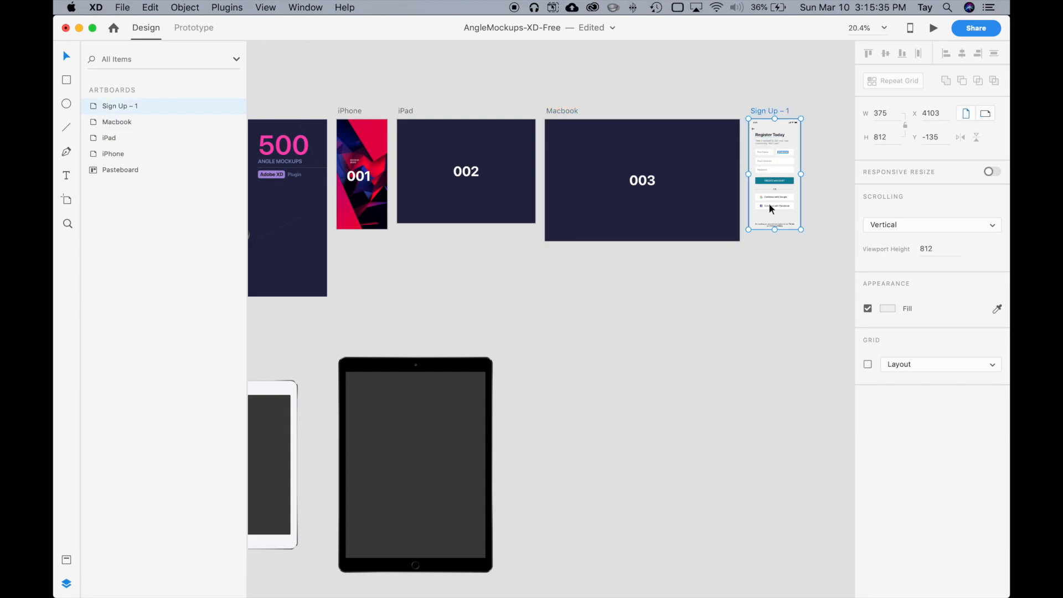
pyautogui.hscroll(-3, 643, 263)
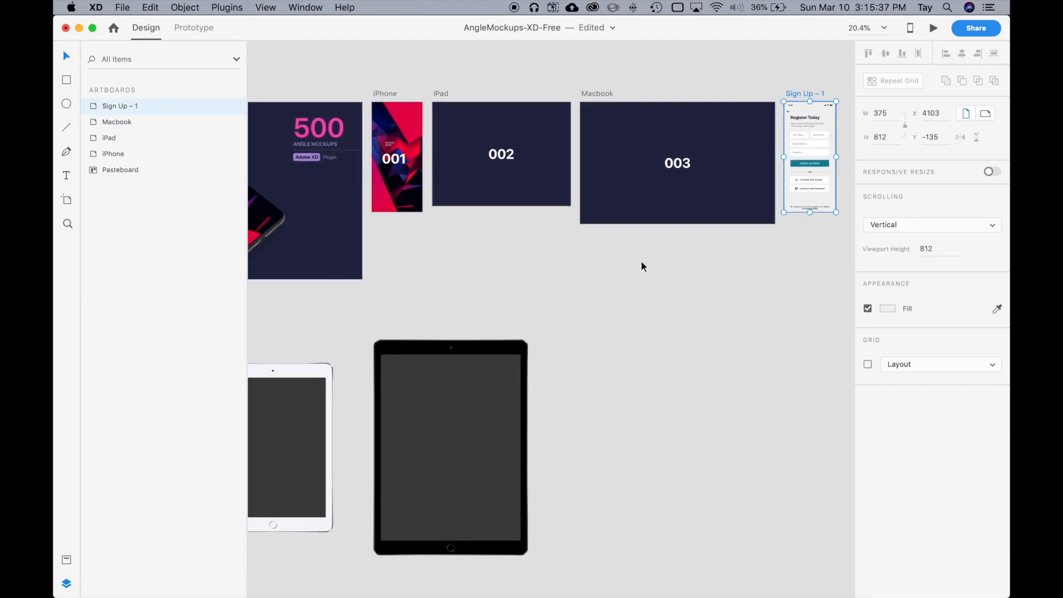
# Select the Screen rectangle inside the placeholder group of the silver iPad Air 2 mockup.
pyautogui.click(528, 263)
pyautogui.moveTo(529, 272); pyautogui.dragTo(664, 220)
pyautogui.moveTo(592, 224); pyautogui.dragTo(711, 222)
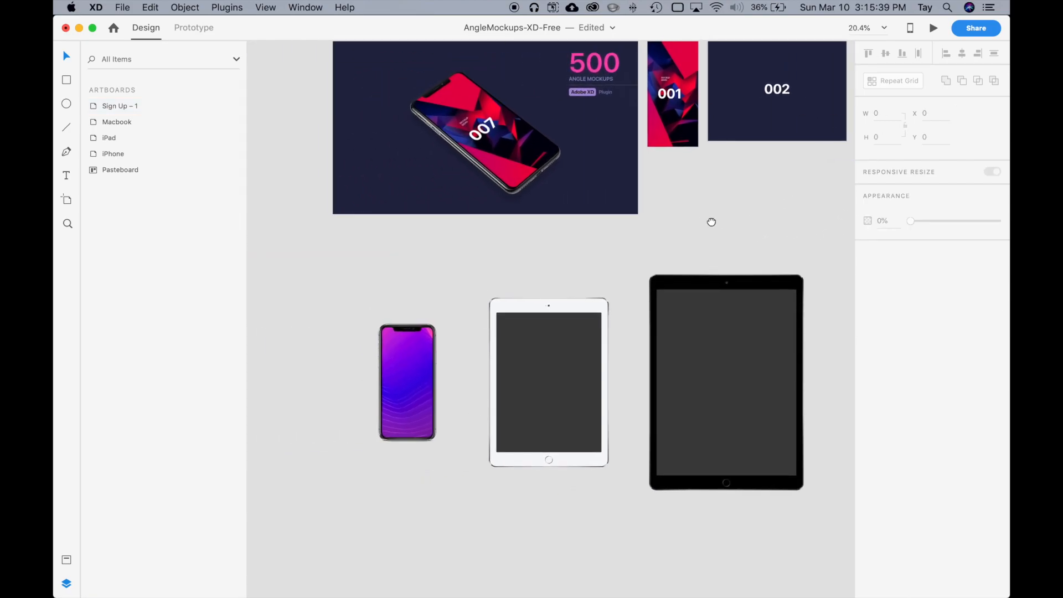
pyautogui.click(397, 370)
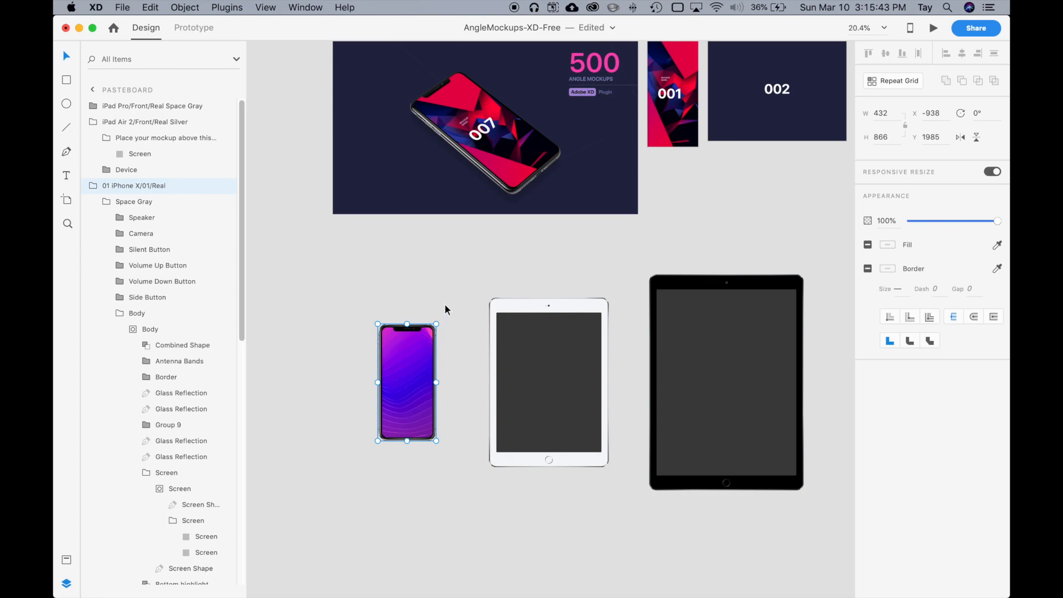
pyautogui.doubleClick(533, 344)
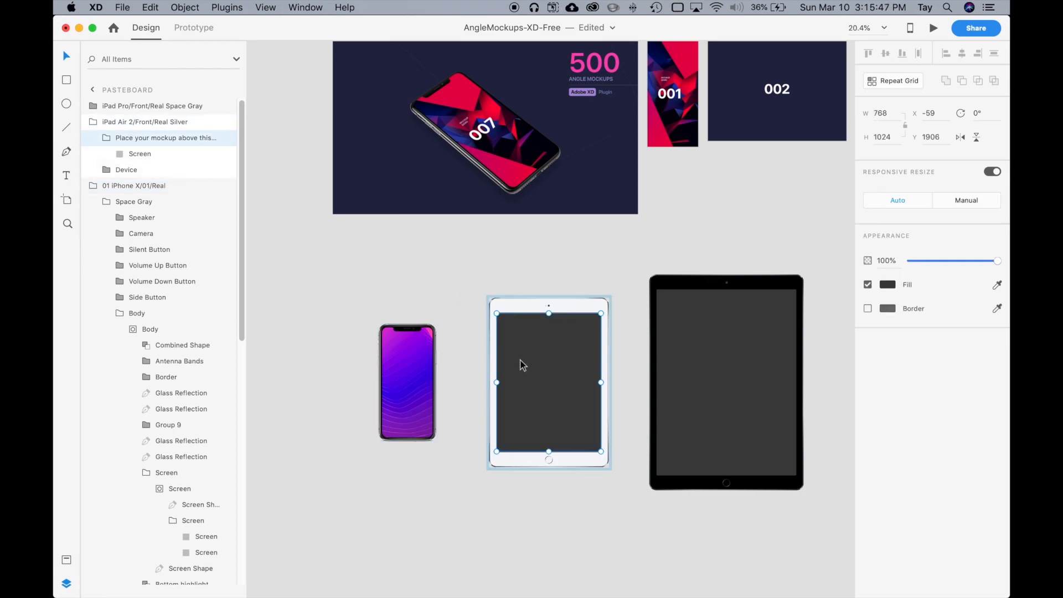
pyautogui.hscroll(5, 474, 264)
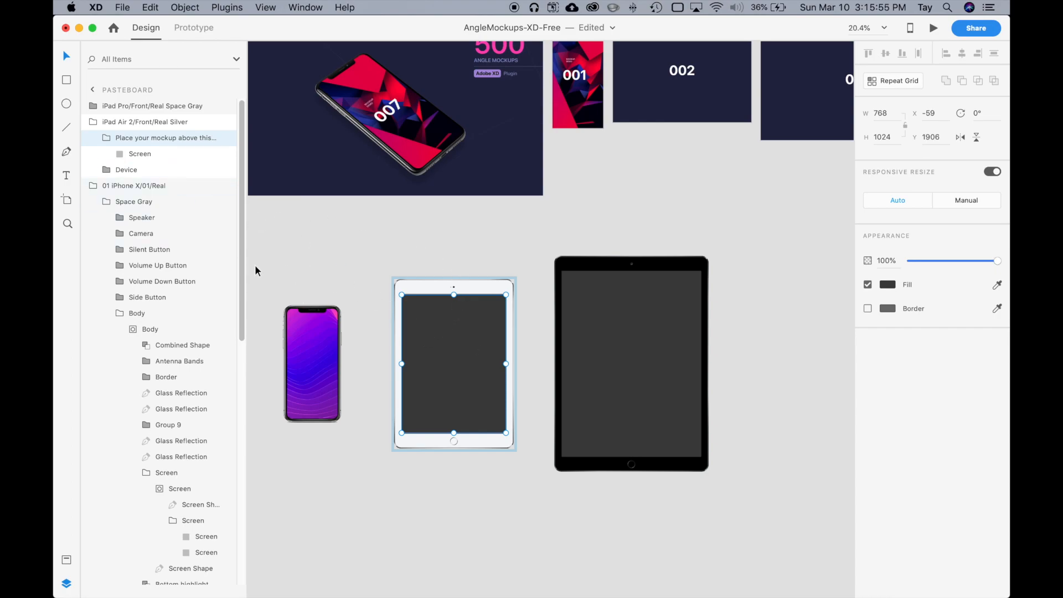
pyautogui.doubleClick(426, 329)
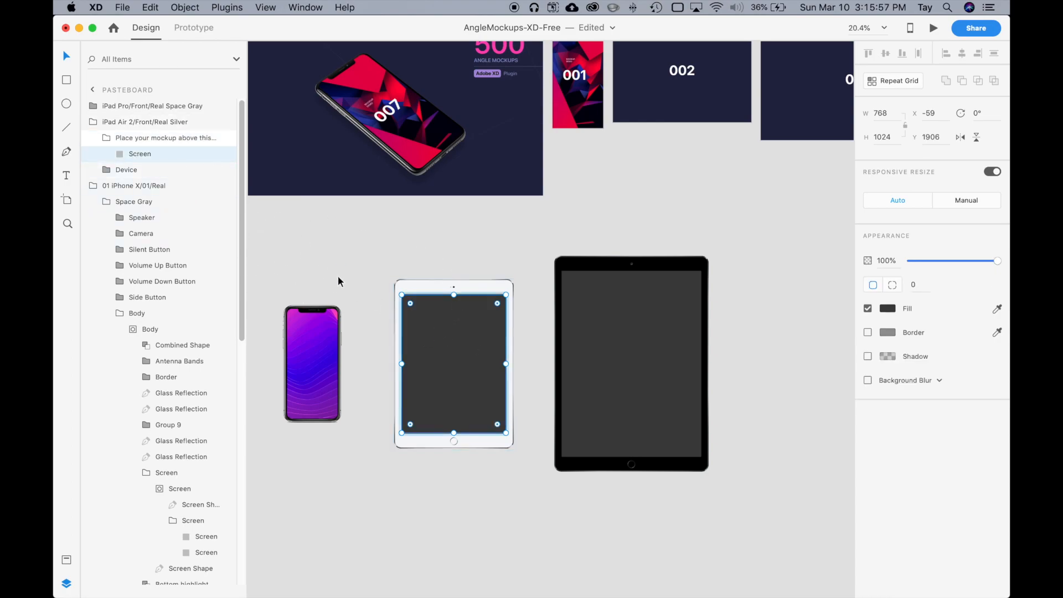
# Change the fill of the silver iPad Air 2's Screen rectangle to white.
pyautogui.moveTo(454, 358); pyautogui.dragTo(424, 291)
pyautogui.press('super+z')
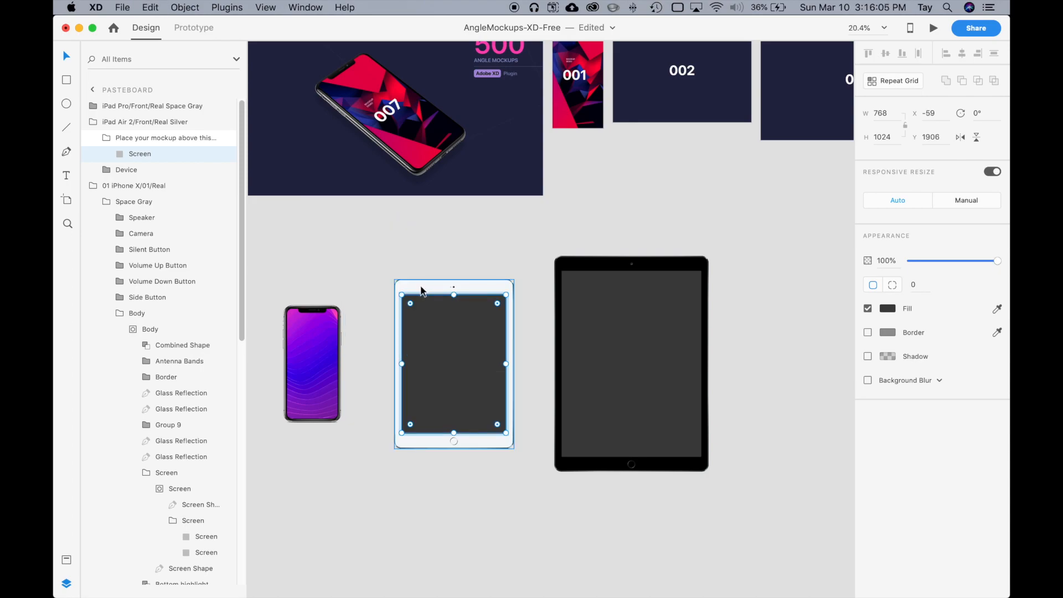
pyautogui.press('ctrl+super+a')
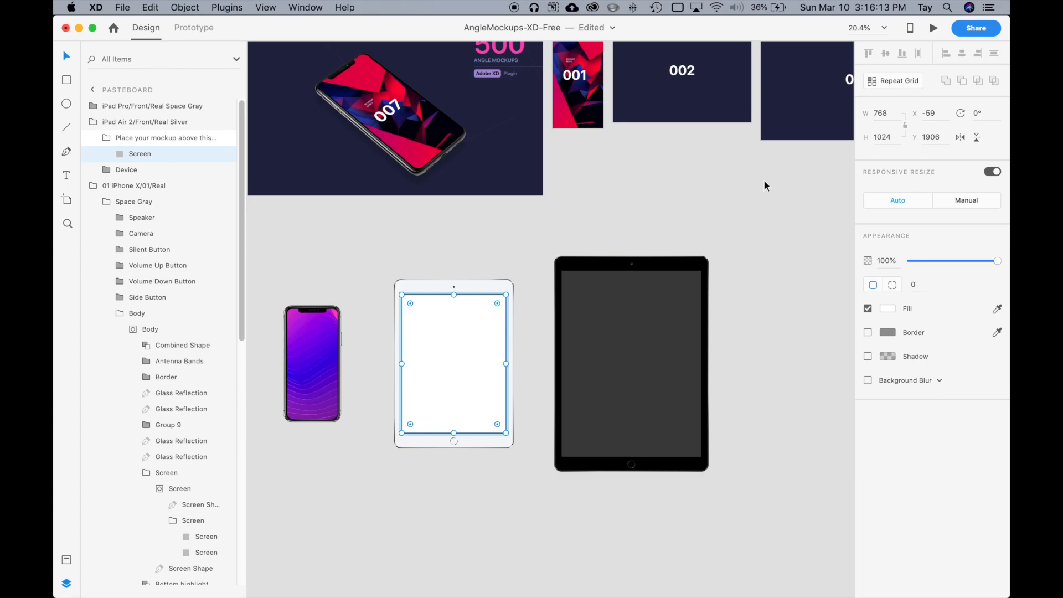
pyautogui.scroll(1, 646, 147)
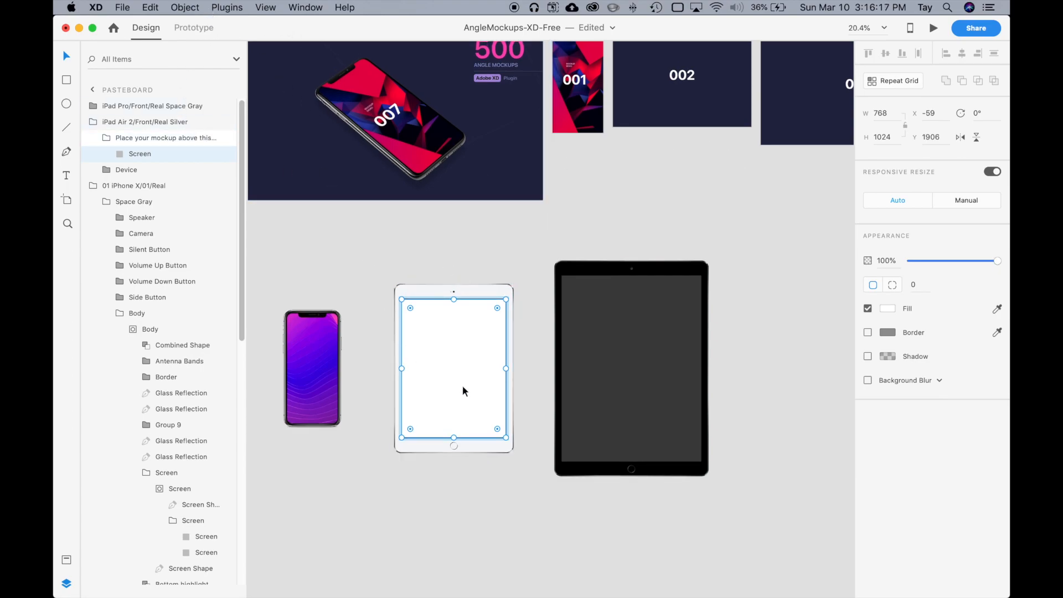
# Start Angle's Apply Mockup on the selected Screen rectangle and choose the iPad artboard.
pyautogui.click(231, 8)
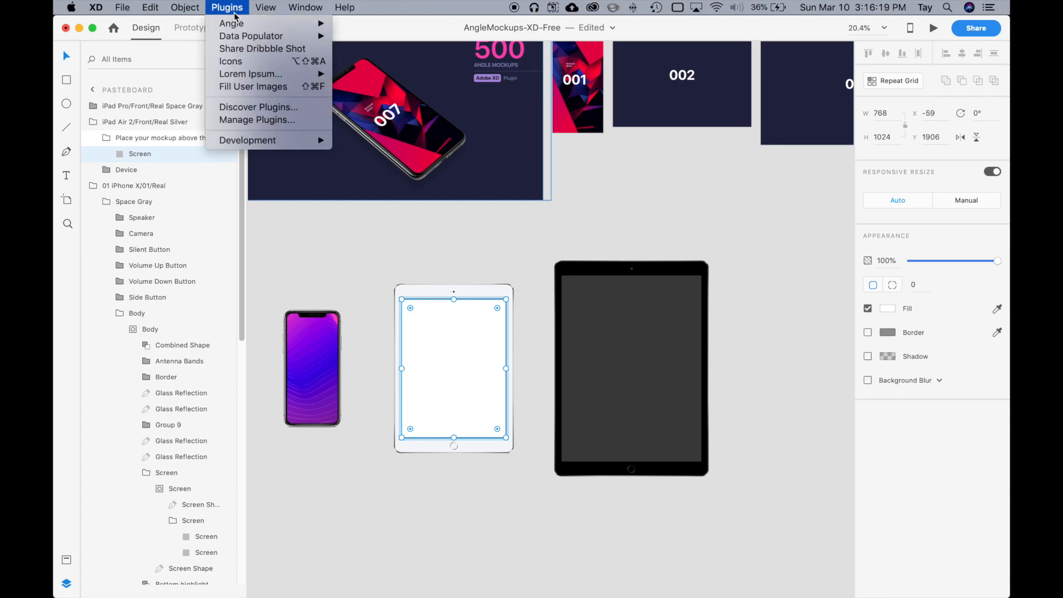
pyautogui.moveTo(239, 26)
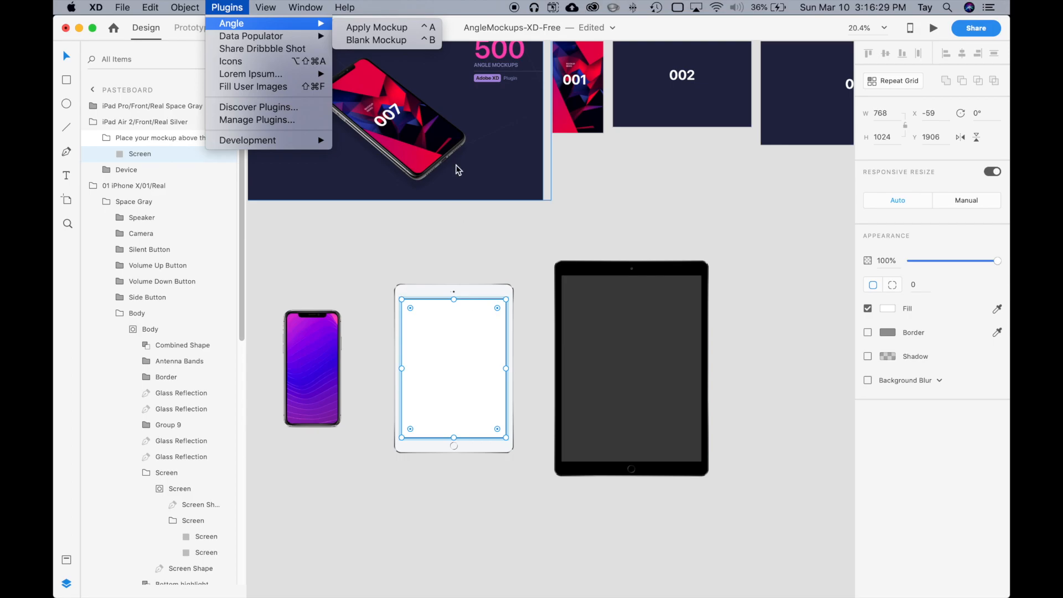
pyautogui.click(456, 370)
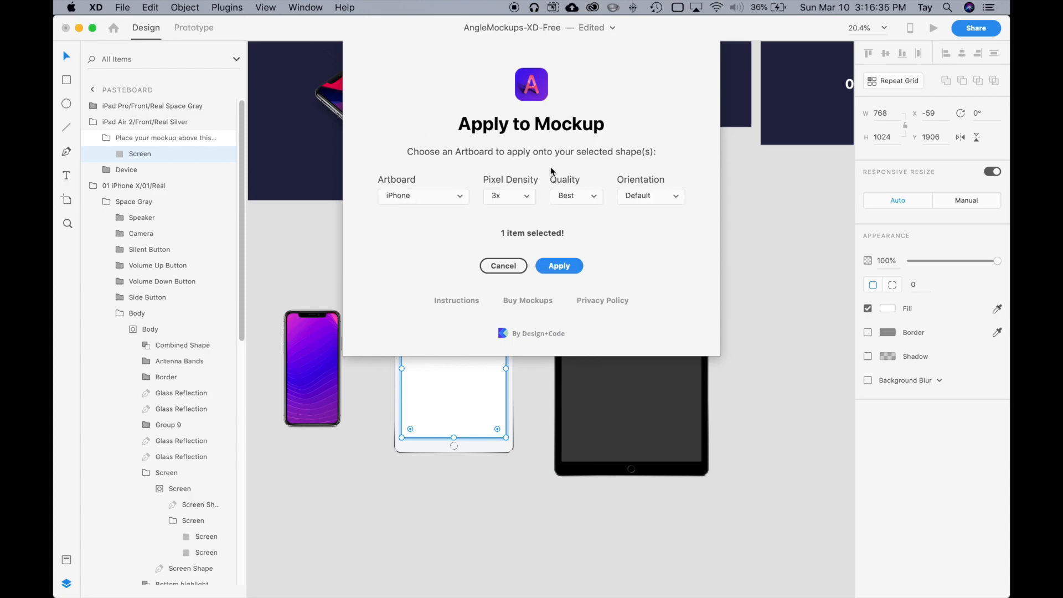
pyautogui.click(405, 197)
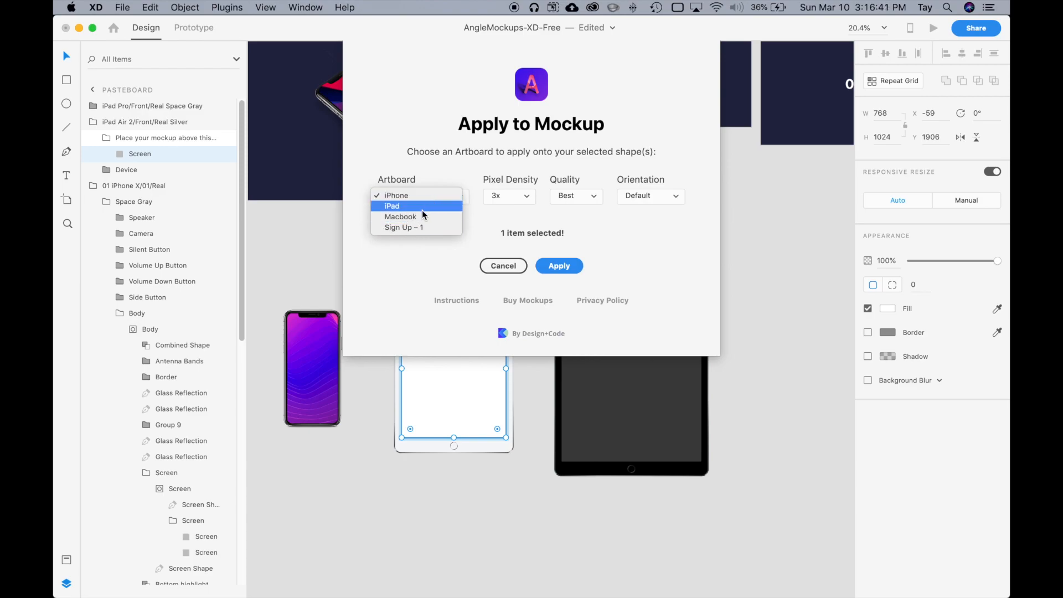
pyautogui.click(422, 209)
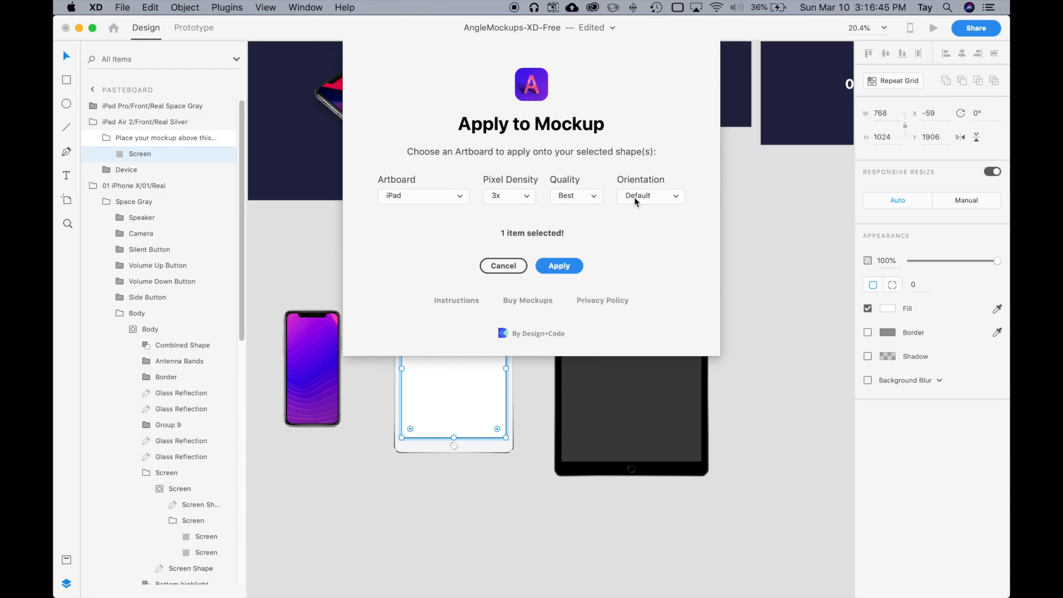
# Keep pixel density 3x, quality Best and orientation Default, and apply the iPad artboard to the silver iPad Air 2's screen.
pyautogui.click(519, 200)
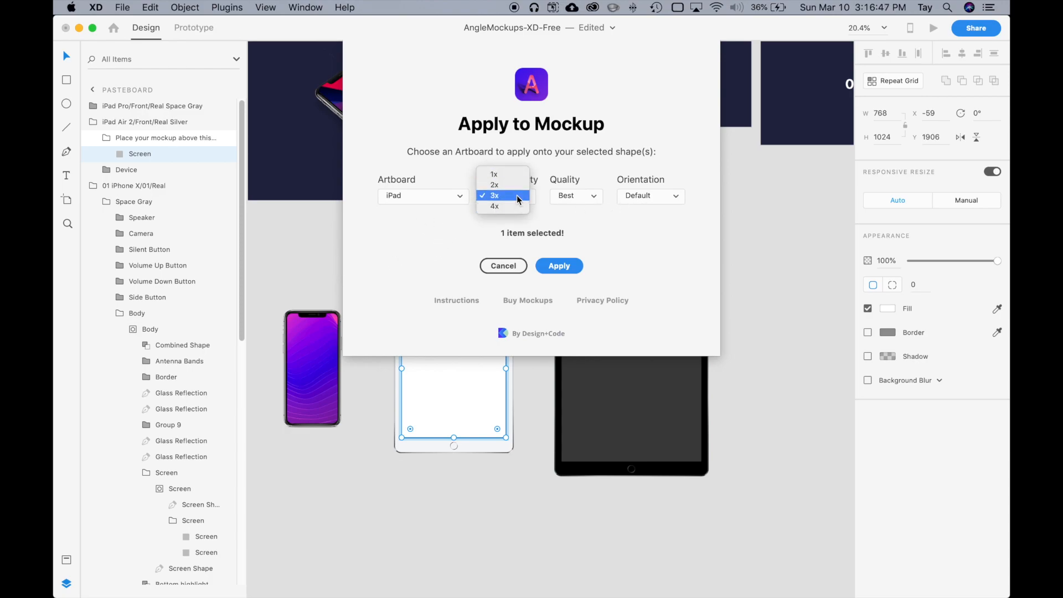
pyautogui.click(520, 198)
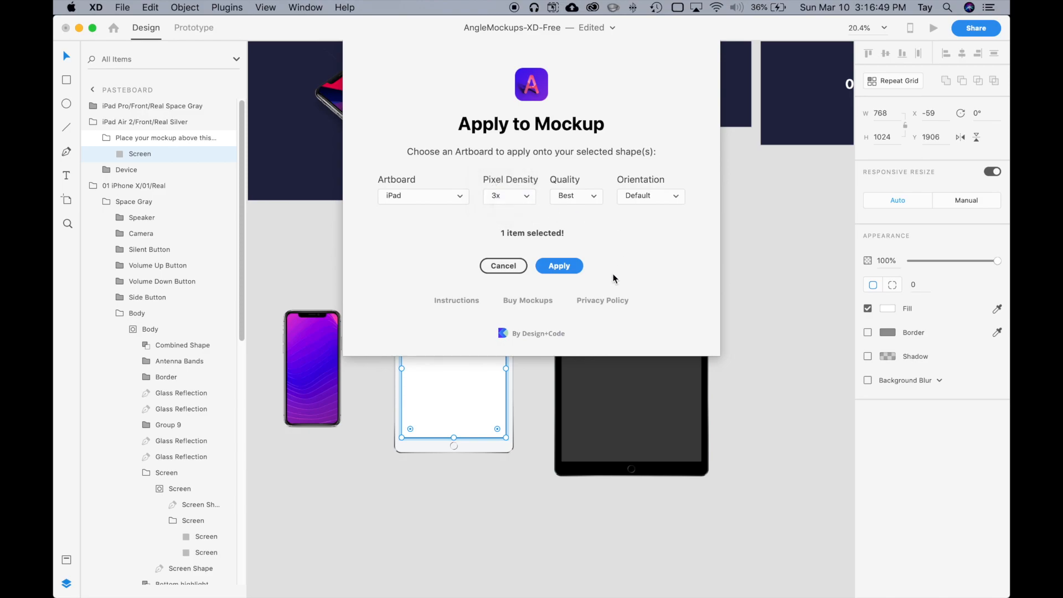
pyautogui.click(586, 200)
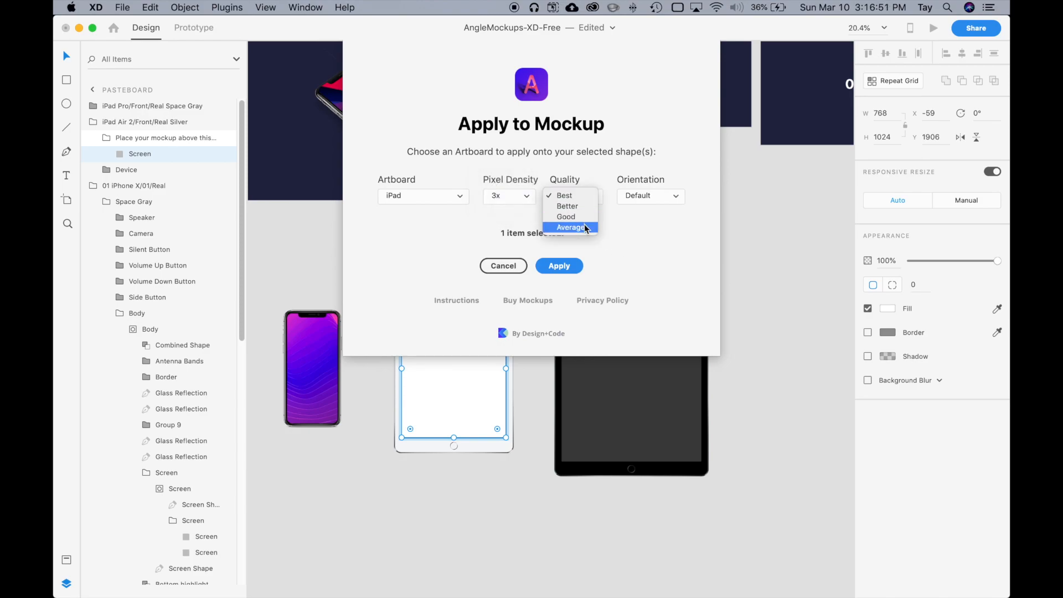
pyautogui.click(572, 197)
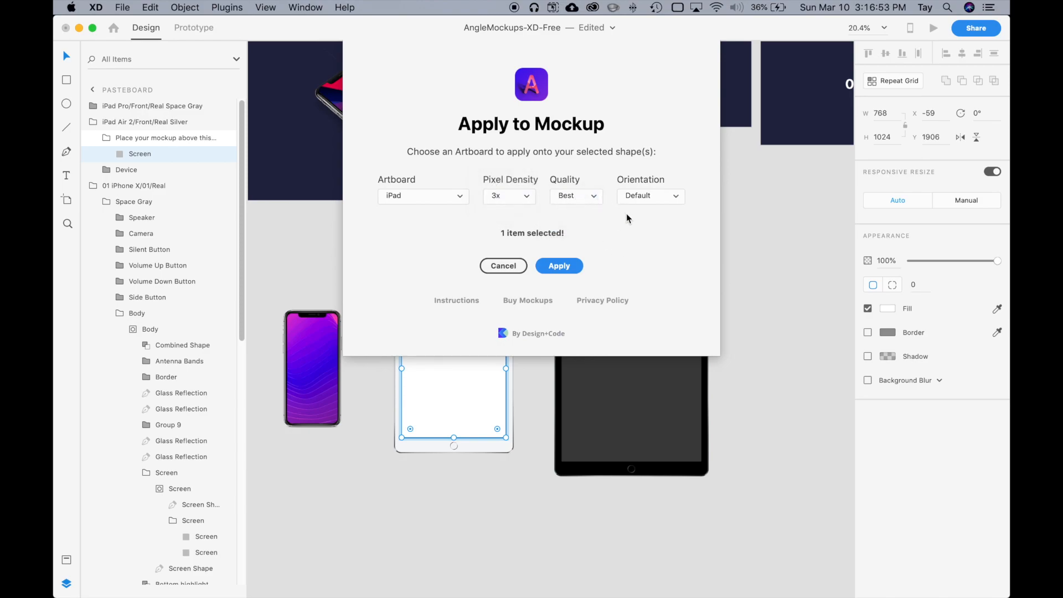
pyautogui.click(668, 201)
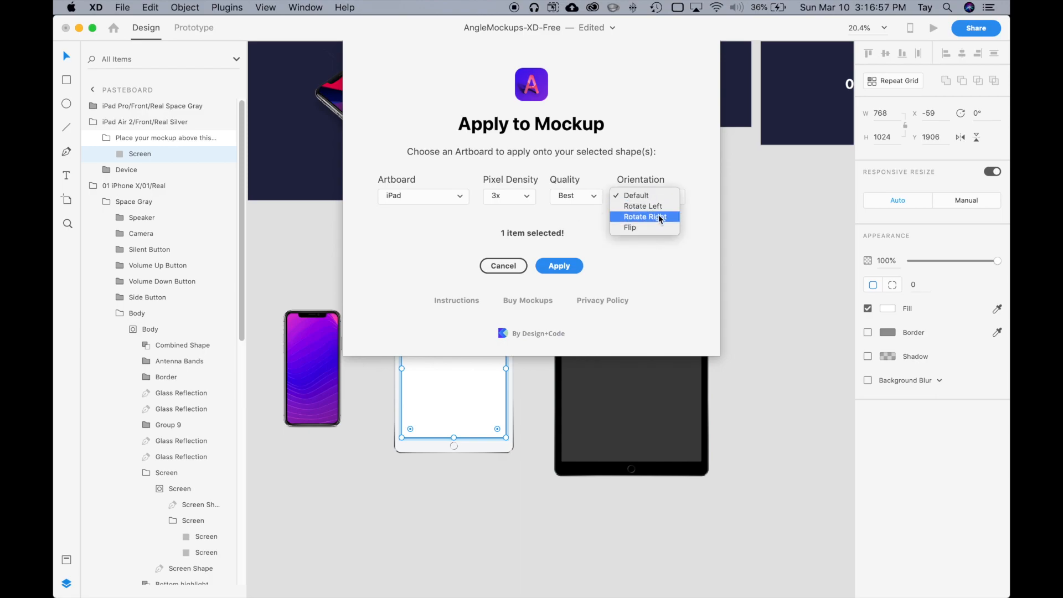
pyautogui.click(647, 195)
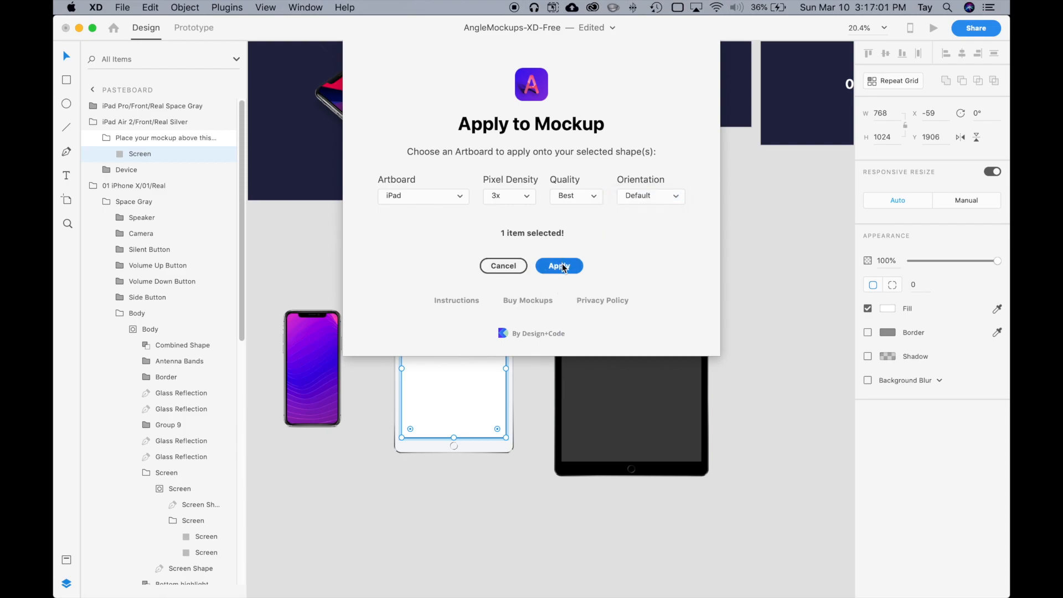
pyautogui.click(560, 267)
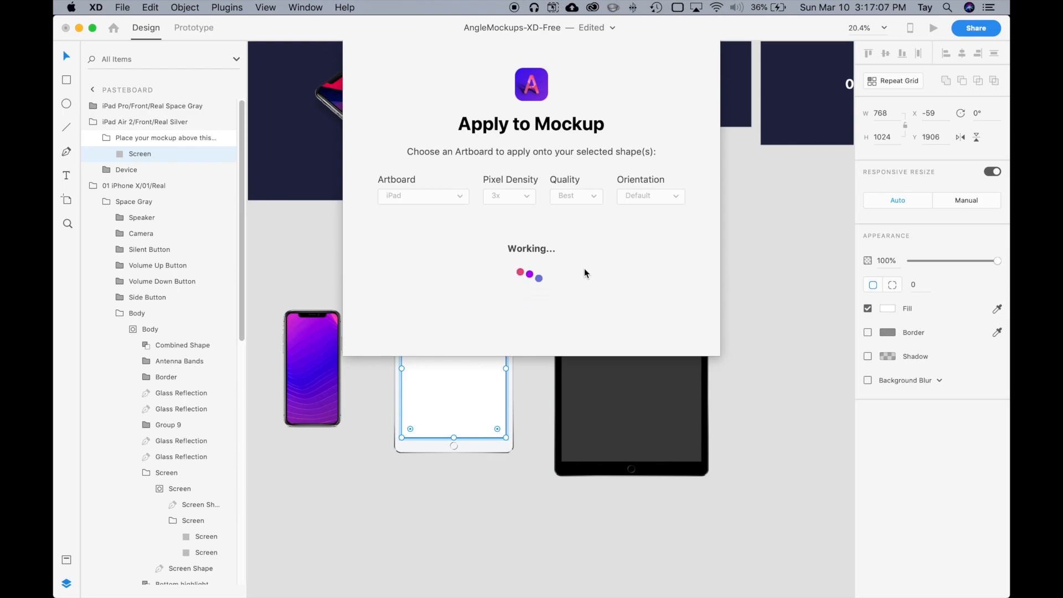
pyautogui.click(524, 324)
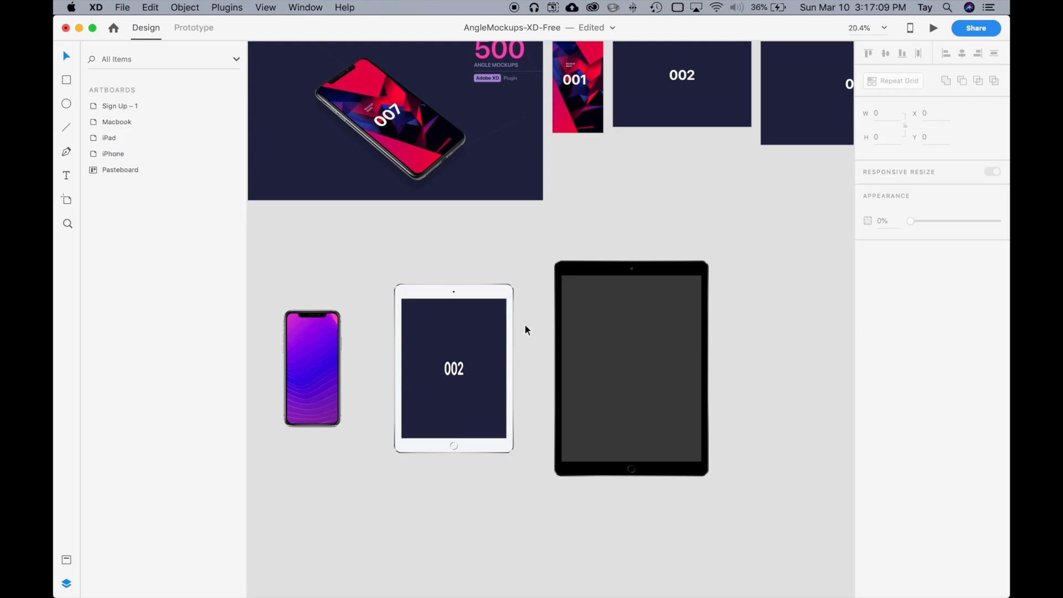
# Move the silver iPad Air 2 mockup closer to the iPhone X mockup, leaving a gap of about 318, vertically centred with it.
pyautogui.scroll(5, 456, 389)
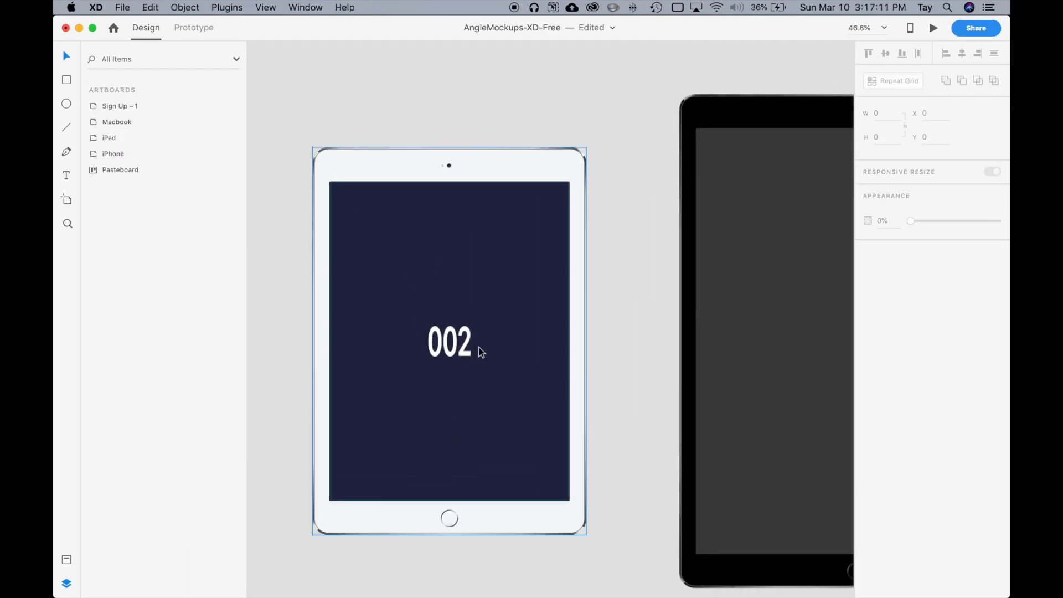
pyautogui.scroll(-4, 424, 365)
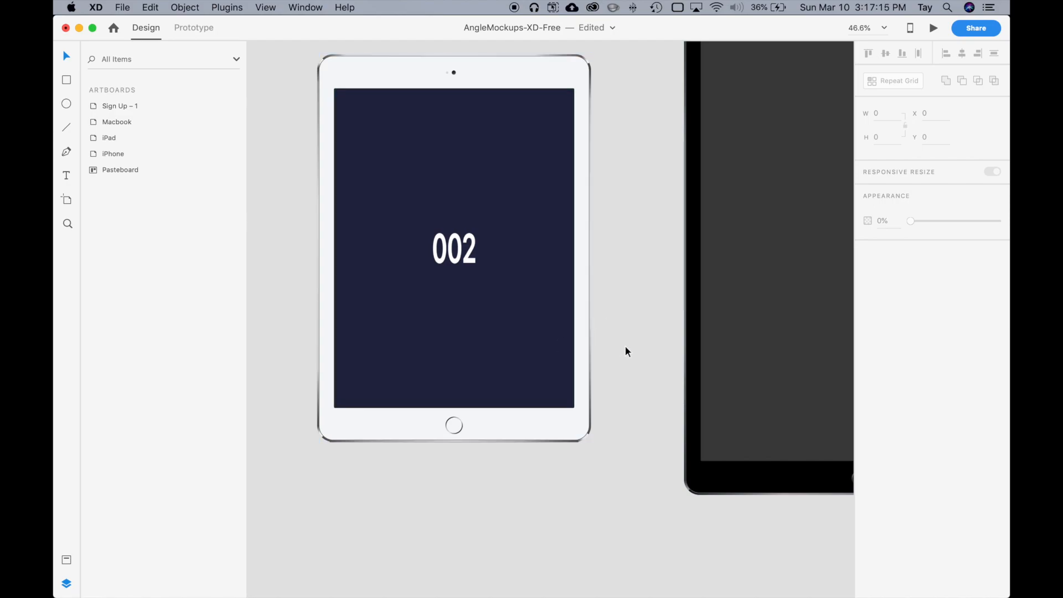
pyautogui.scroll(-5, 497, 282)
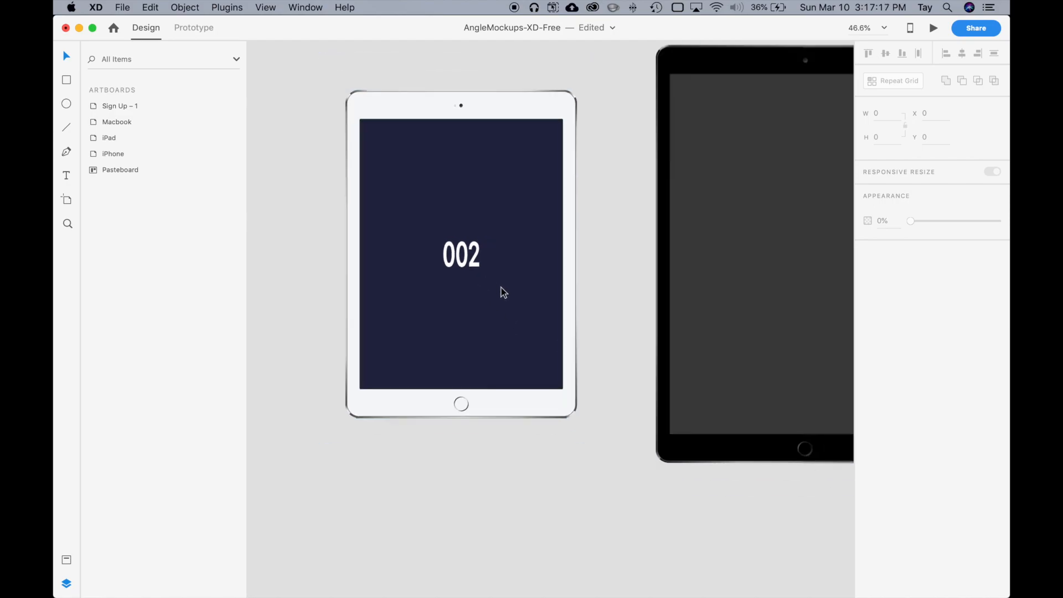
pyautogui.moveTo(500, 288)
pyautogui.mouseDown()
pyautogui.moveTo(446, 347)
pyautogui.moveTo(497, 199)
pyautogui.moveTo(462, 173)
pyautogui.moveTo(451, 108)
pyautogui.moveTo(482, 278)
pyautogui.mouseUp()
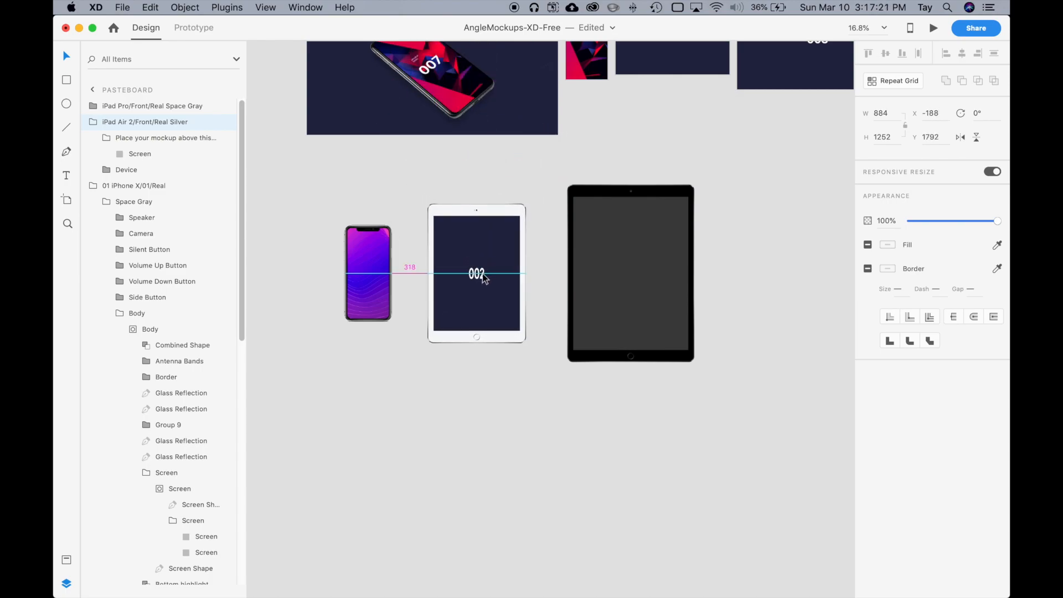
pyautogui.scroll(3, 479, 189)
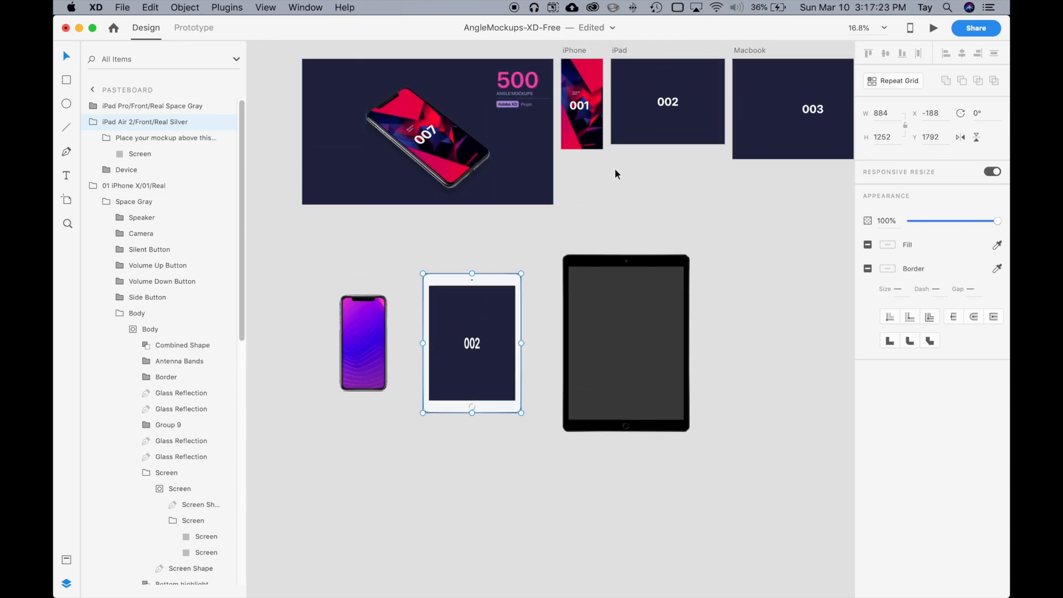
pyautogui.click(650, 200)
# Select the Screen shape in Group 11 of the tilted iPhone X mockup inside the Demo banner.
pyautogui.click(636, 304)
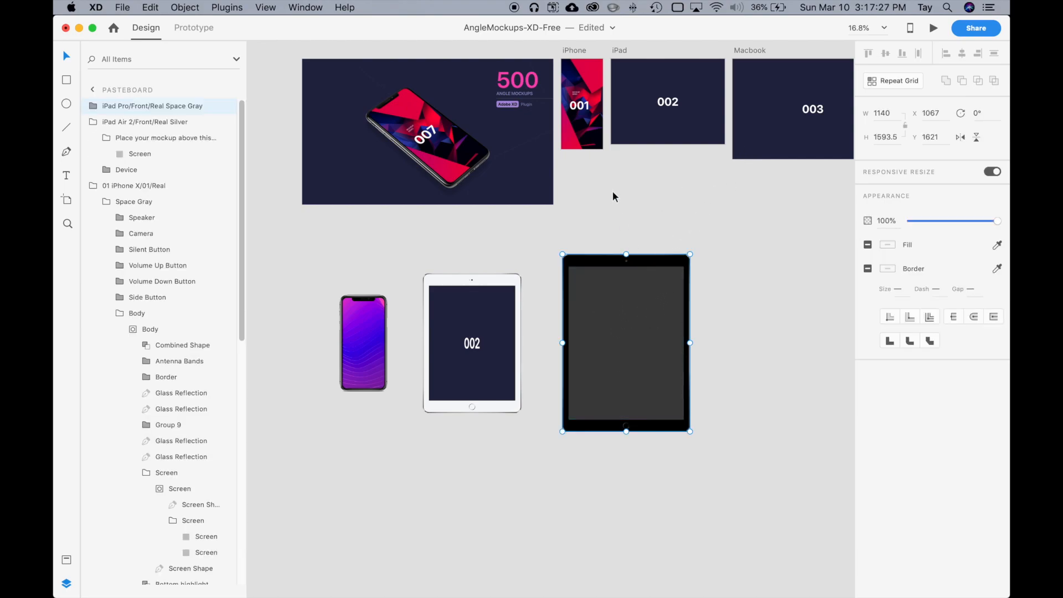
pyautogui.moveTo(598, 201); pyautogui.dragTo(758, 256)
pyautogui.click(560, 190)
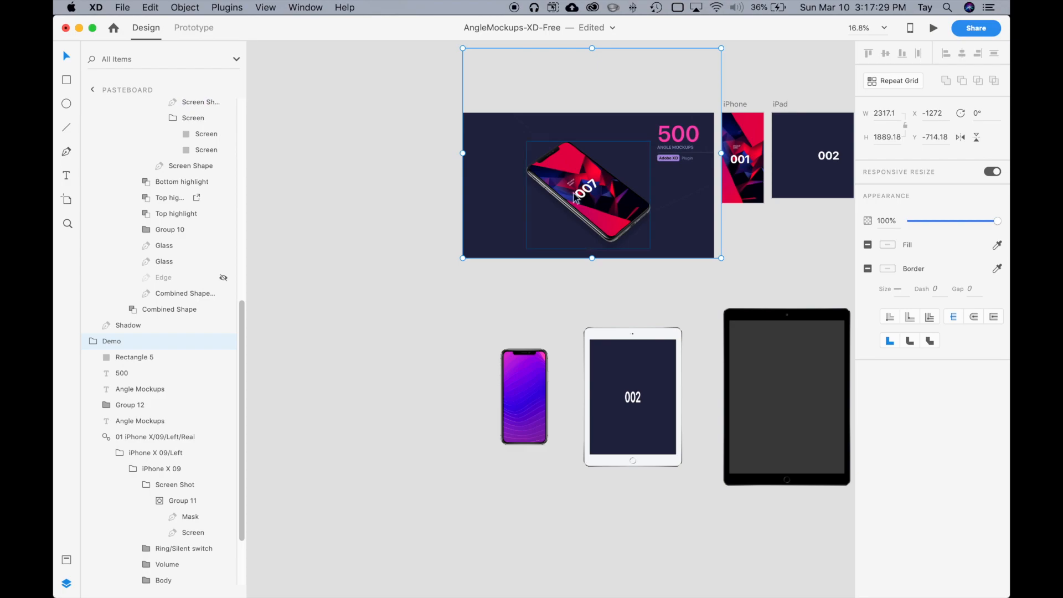
pyautogui.doubleClick(581, 177)
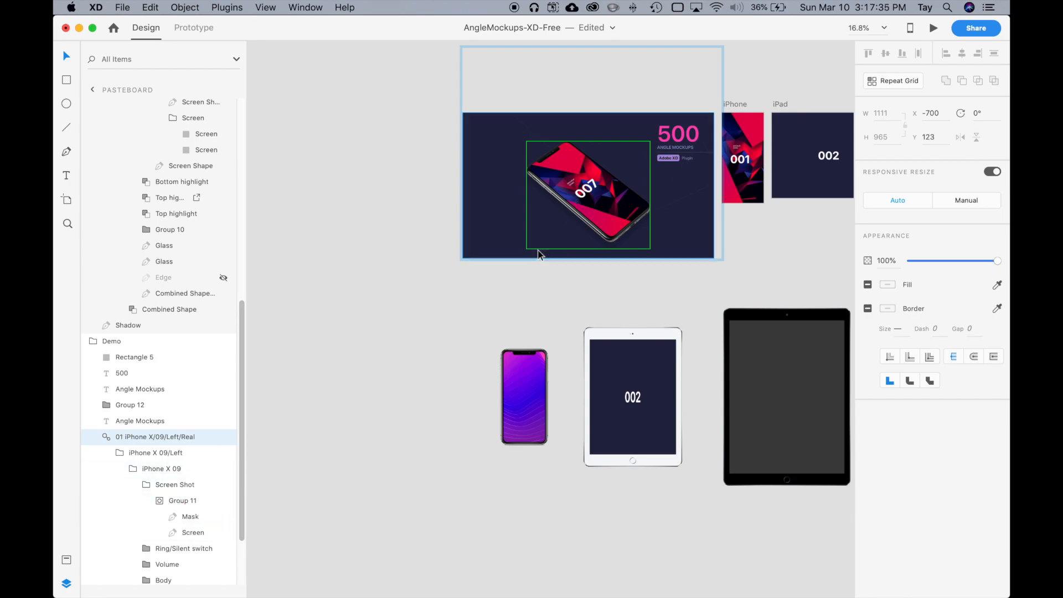
pyautogui.click(177, 533)
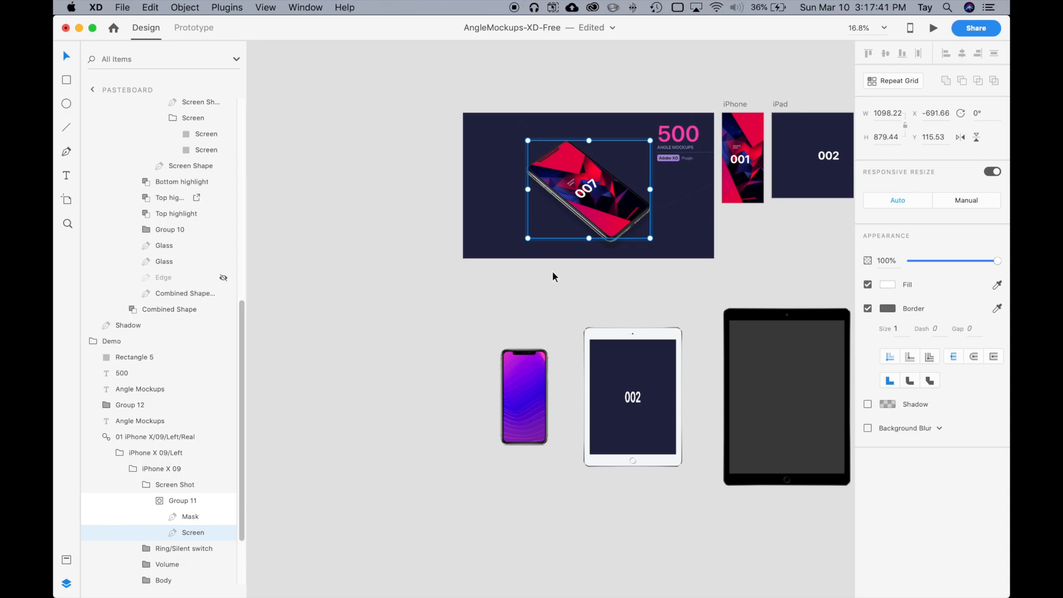
pyautogui.press('super+z')
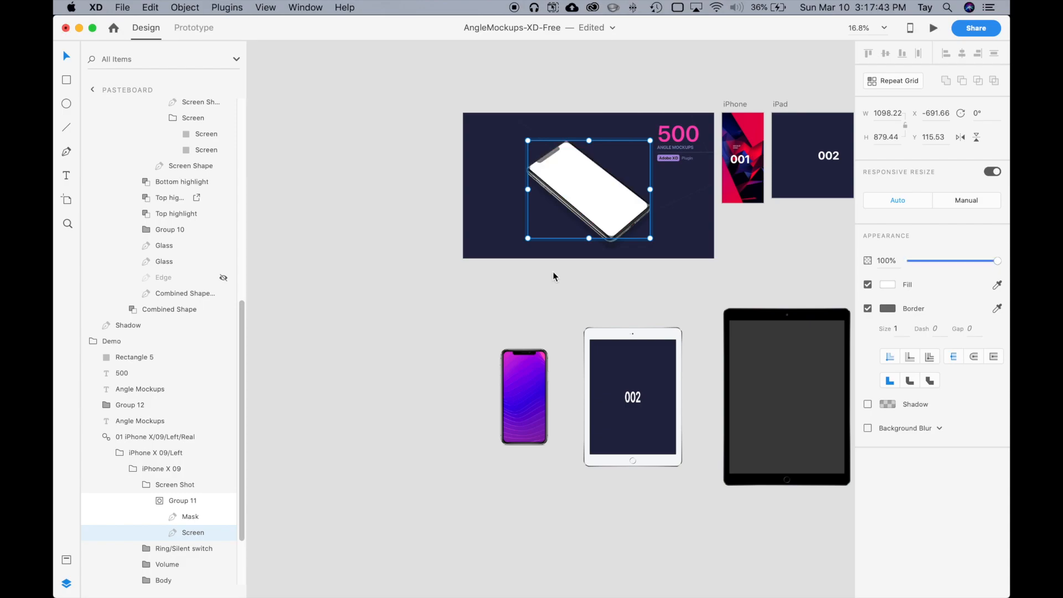
pyautogui.press('super+shift+z')
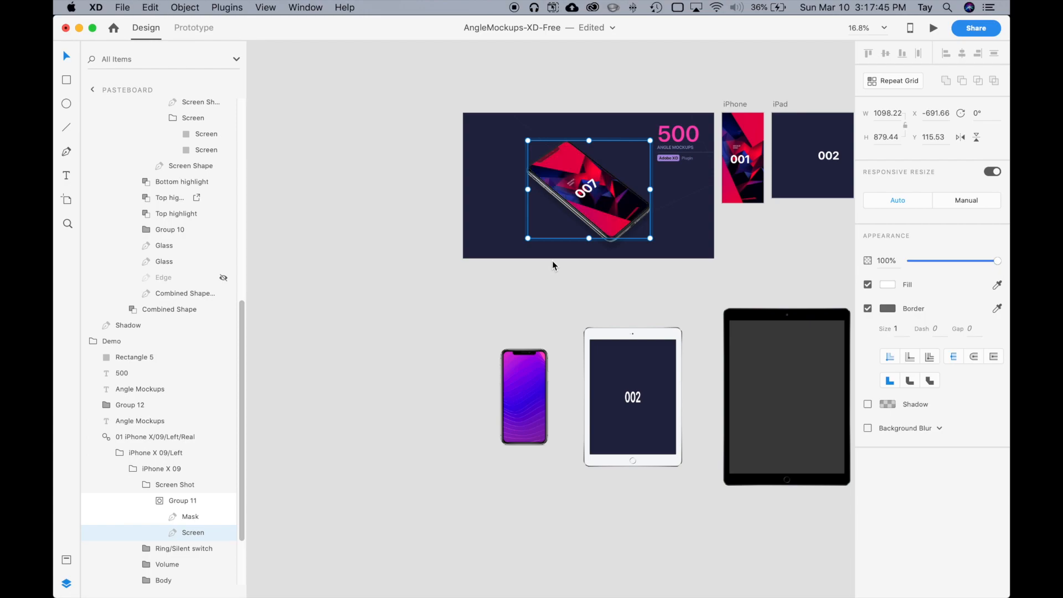
# Apply the Sign Up – 1 artboard to the selected Screen shape with Angle at 3x, Best quality and Default orientation.
pyautogui.hotkey('ctrl', 'shift', 'a')
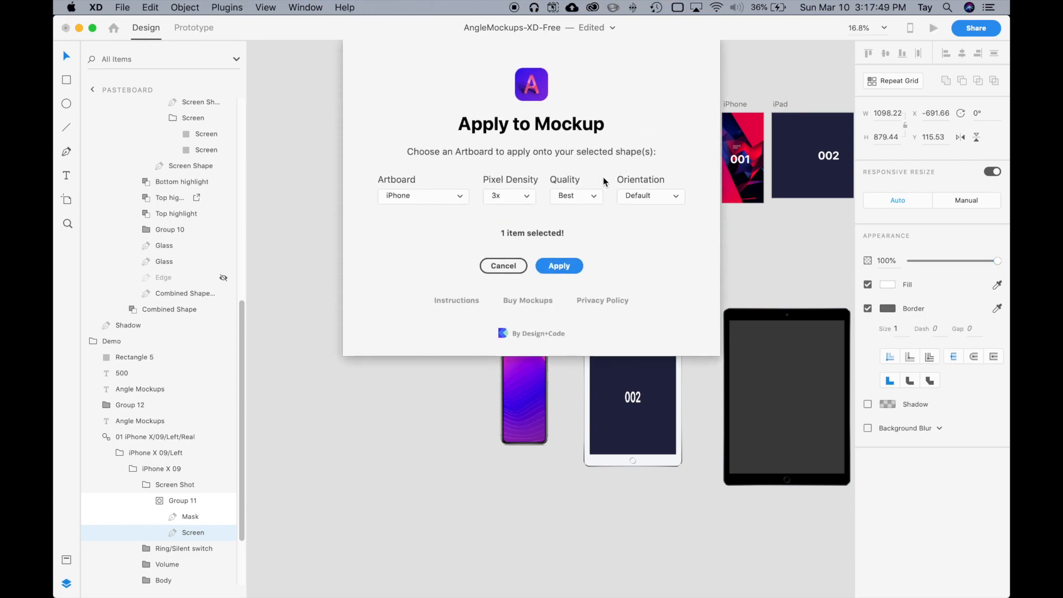
pyautogui.click(449, 194)
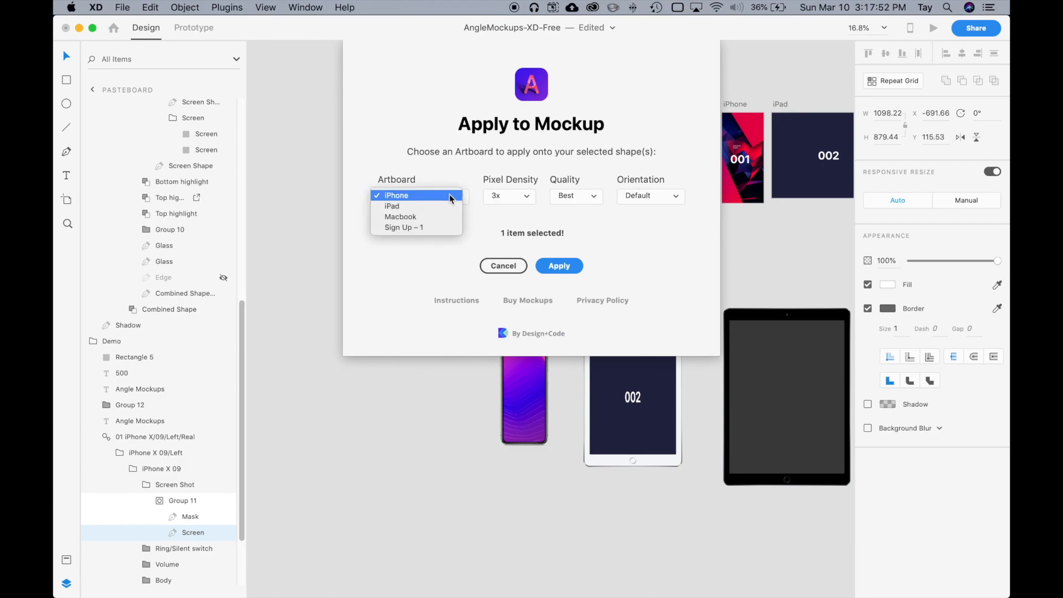
pyautogui.click(404, 227)
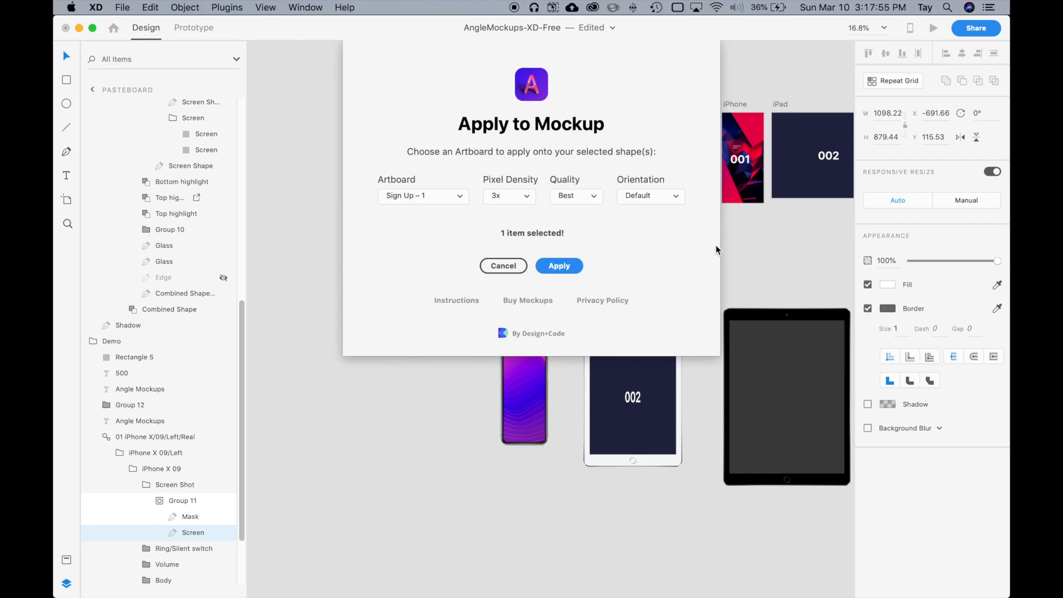
pyautogui.click(559, 267)
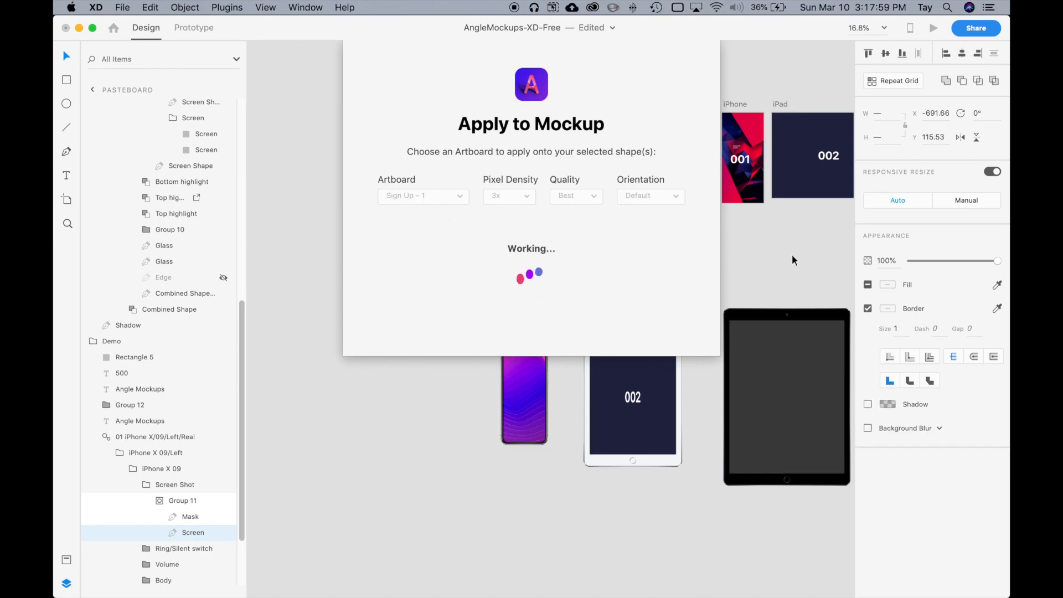
pyautogui.click(429, 273)
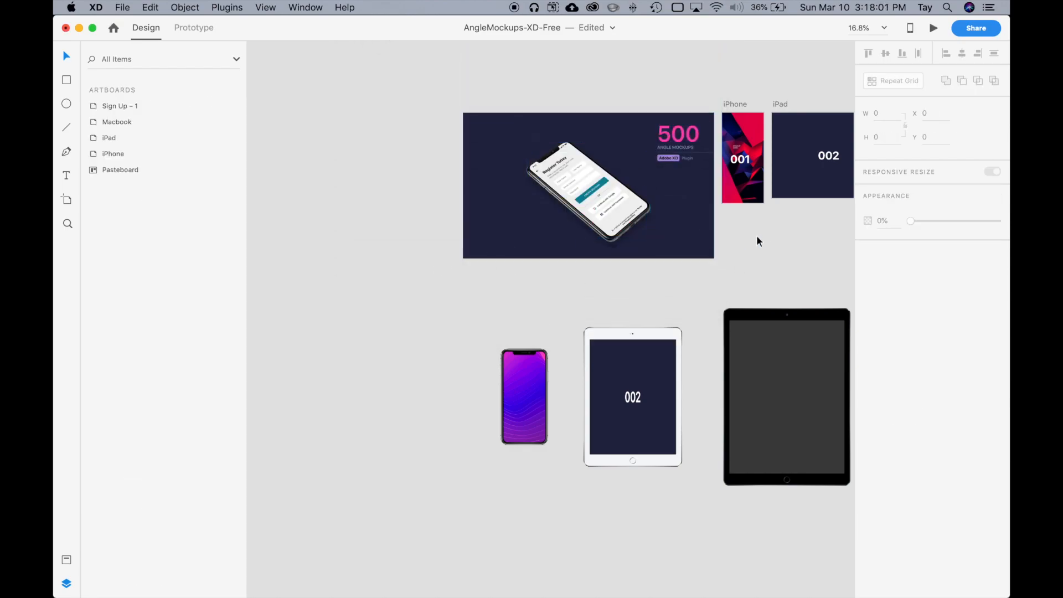
# Move the Sign Up – 1 artboard to the left side of the demo banner, at about X -1802, Y 119.
pyautogui.moveTo(752, 237); pyautogui.dragTo(528, 260)
pyautogui.hscroll(3, 641, 246)
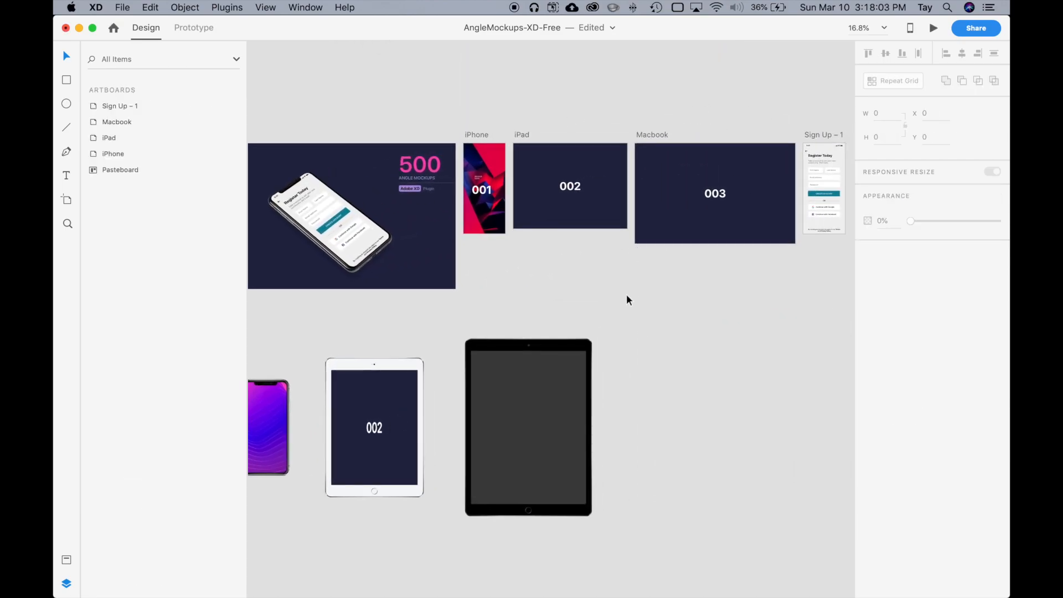
pyautogui.scroll(-3, 628, 296)
pyautogui.moveTo(760, 184); pyautogui.dragTo(293, 205)
pyautogui.scroll(5, 294, 228)
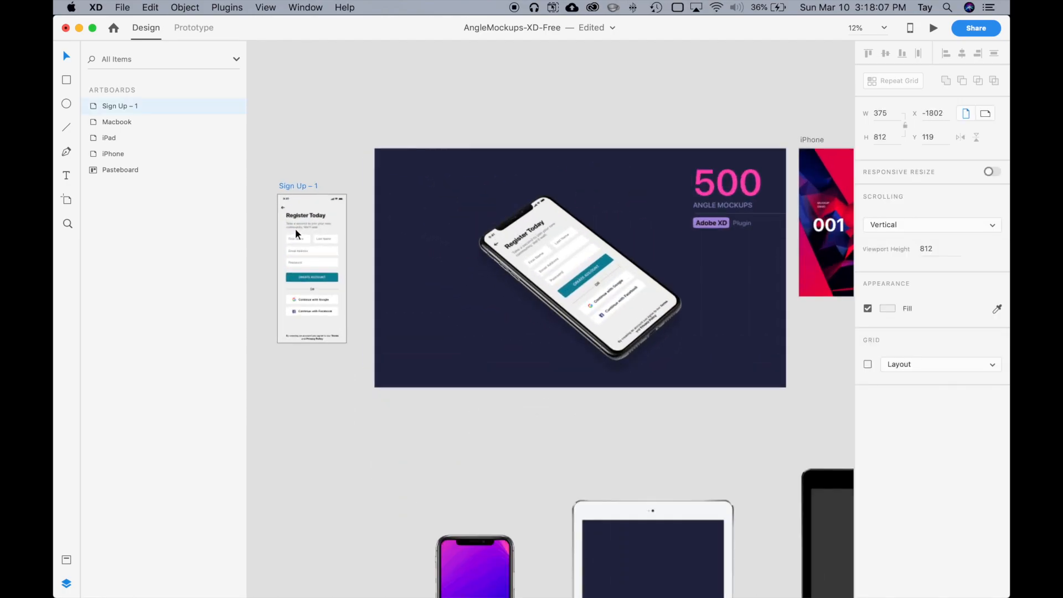
# Compare the Sign Up – 1 artboard up close with its design on the banner's tilted iPhone X mockup.
pyautogui.click(437, 258)
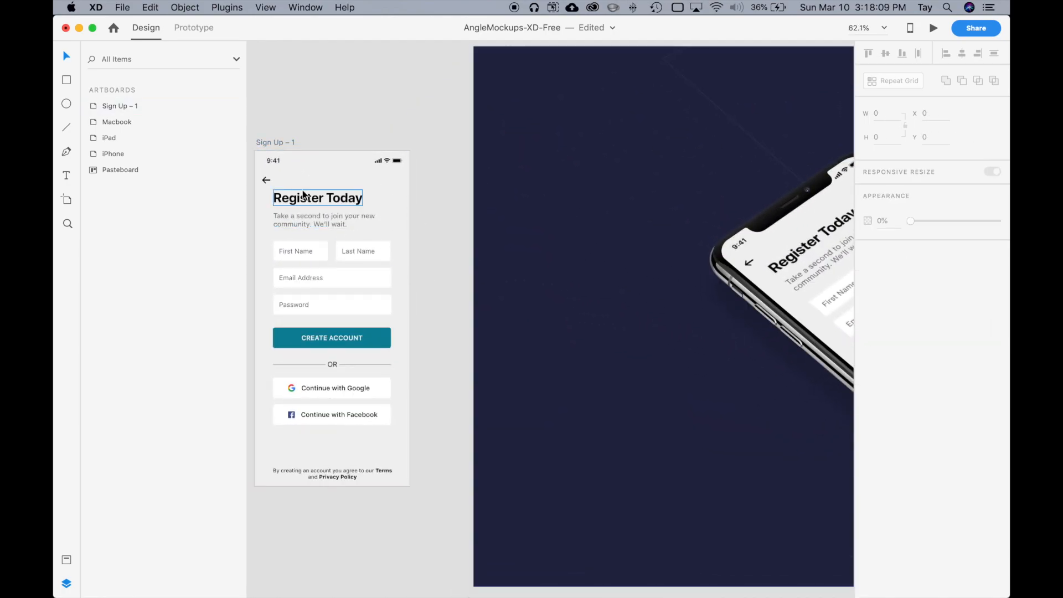
pyautogui.moveTo(380, 232); pyautogui.dragTo(442, 202)
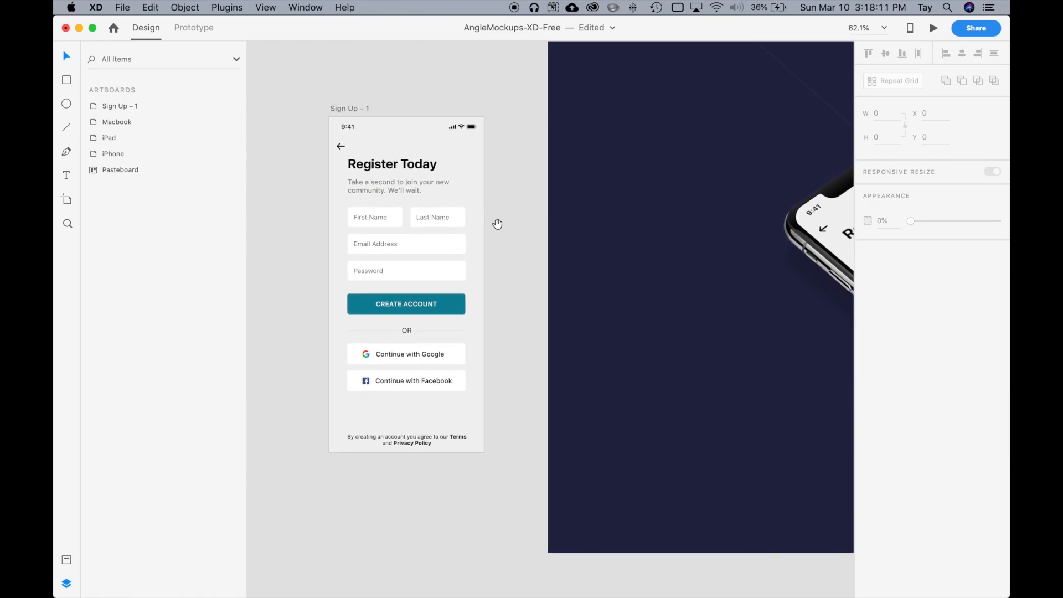
pyautogui.moveTo(547, 224); pyautogui.dragTo(255, 187)
pyautogui.moveTo(482, 227); pyautogui.dragTo(320, 213)
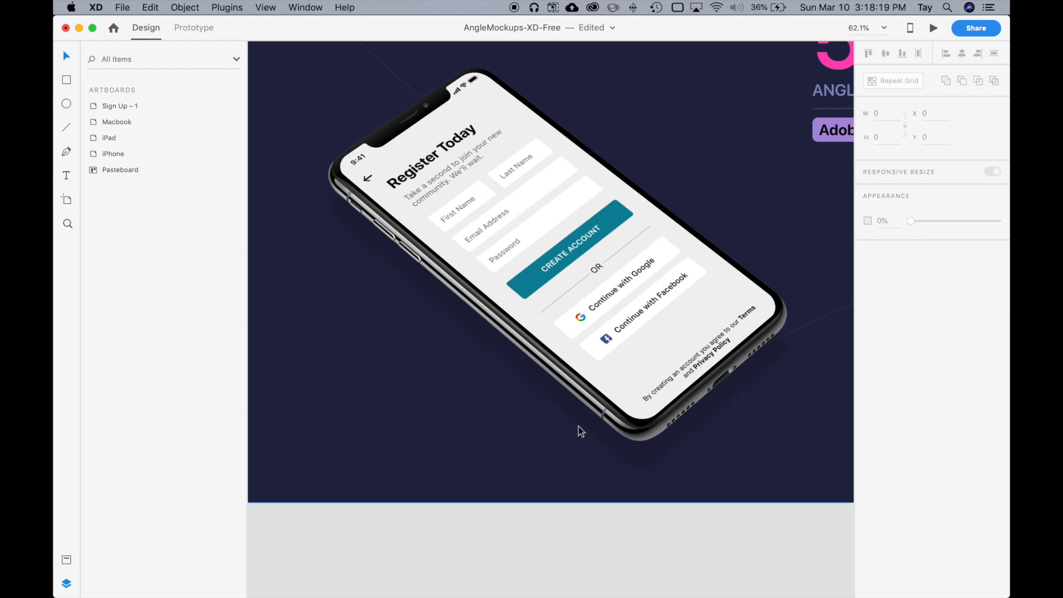
pyautogui.scroll(-5, 582, 433)
pyautogui.click(553, 310)
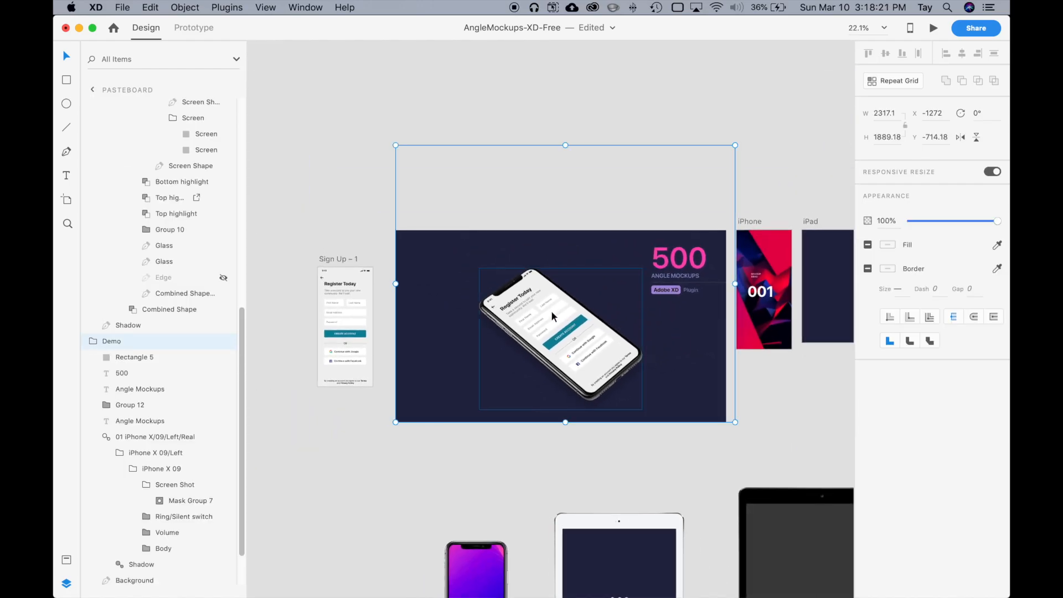
# Shift the tilted iPhone X mockup slightly up and left in the Demo banner, and change the Rectangle 4 background fill to white.
pyautogui.doubleClick(547, 317)
pyautogui.moveTo(546, 317); pyautogui.dragTo(530, 300)
pyautogui.click(530, 368)
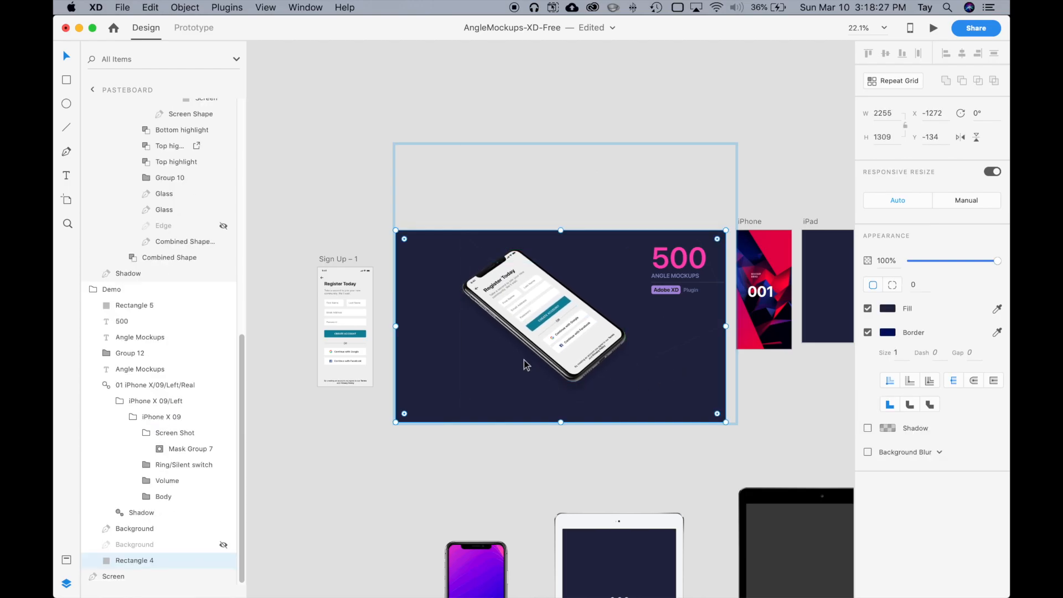
pyautogui.scroll(3, 529, 360)
pyautogui.scroll(5, 537, 347)
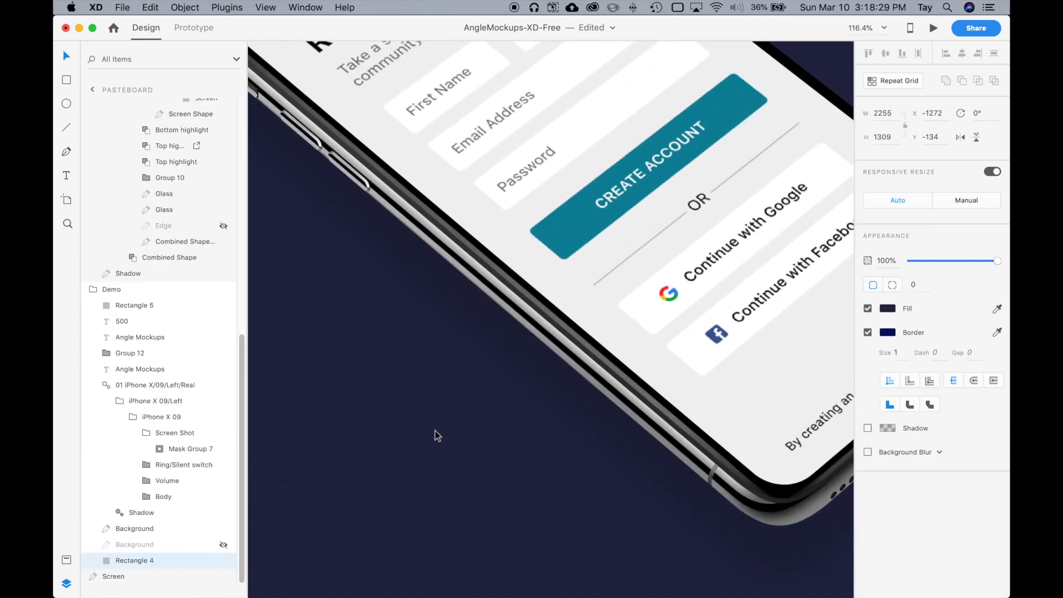
pyautogui.scroll(-5, 394, 501)
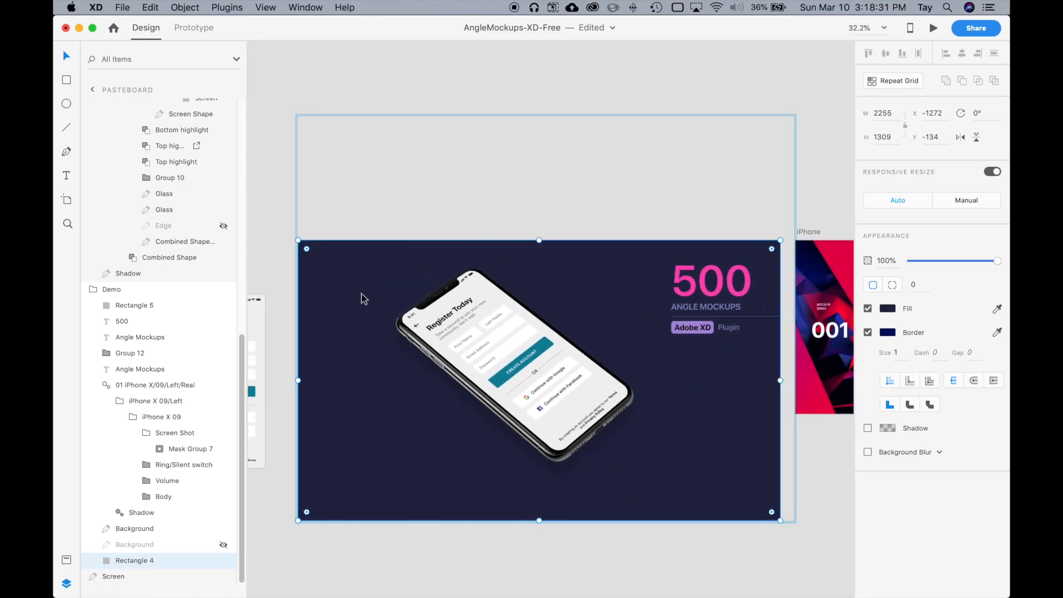
pyautogui.click(888, 309)
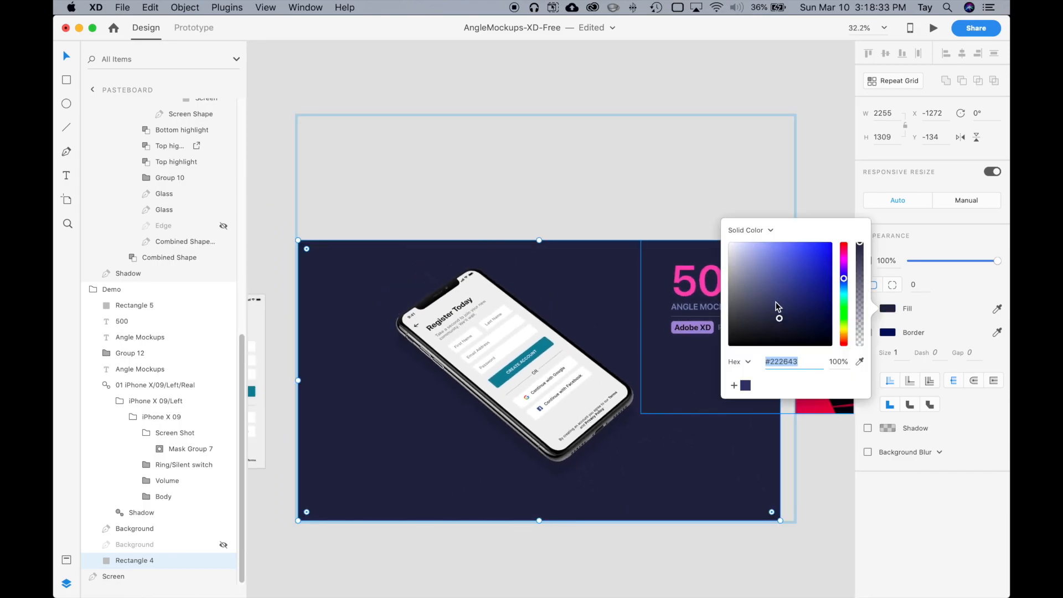
pyautogui.moveTo(777, 308); pyautogui.dragTo(598, 149)
pyautogui.click(437, 294)
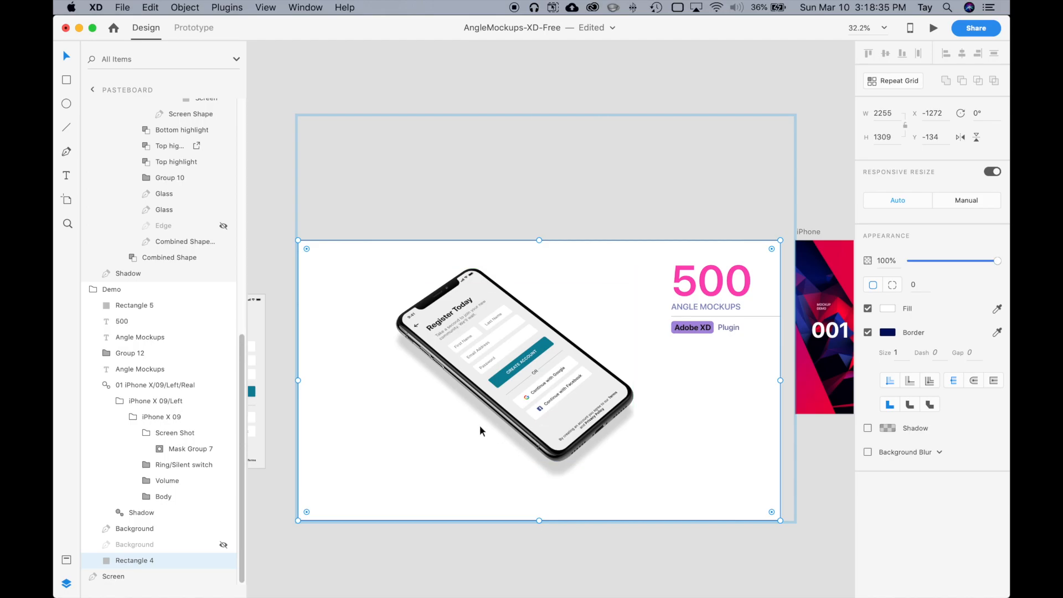
# Inspect the tilted iPhone X mockup against the white banner and move it slightly down, to about X -800, Y 53.
pyautogui.scroll(2, 478, 384)
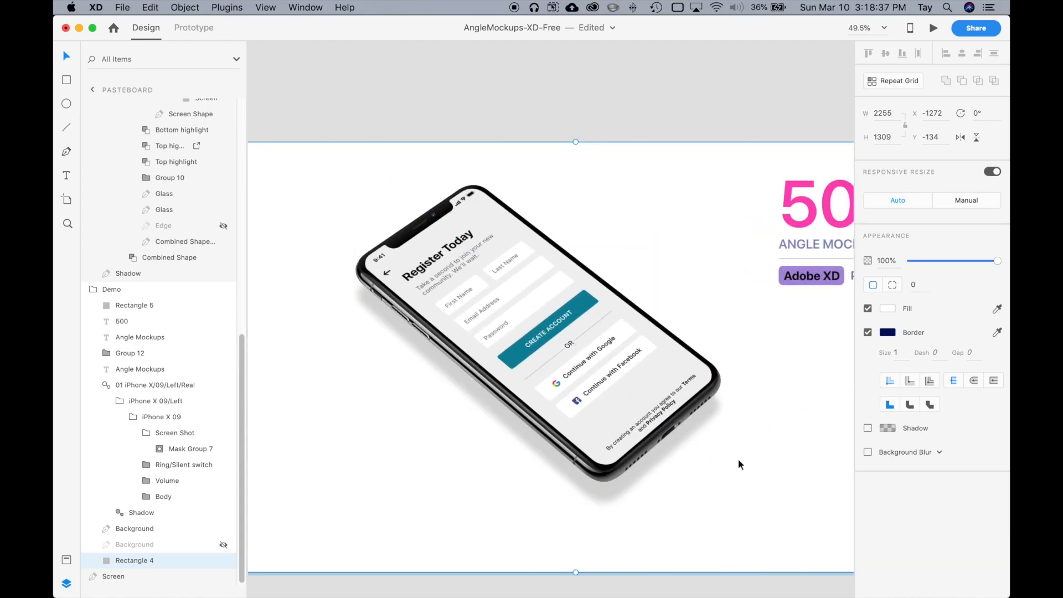
pyautogui.scroll(-2, 739, 464)
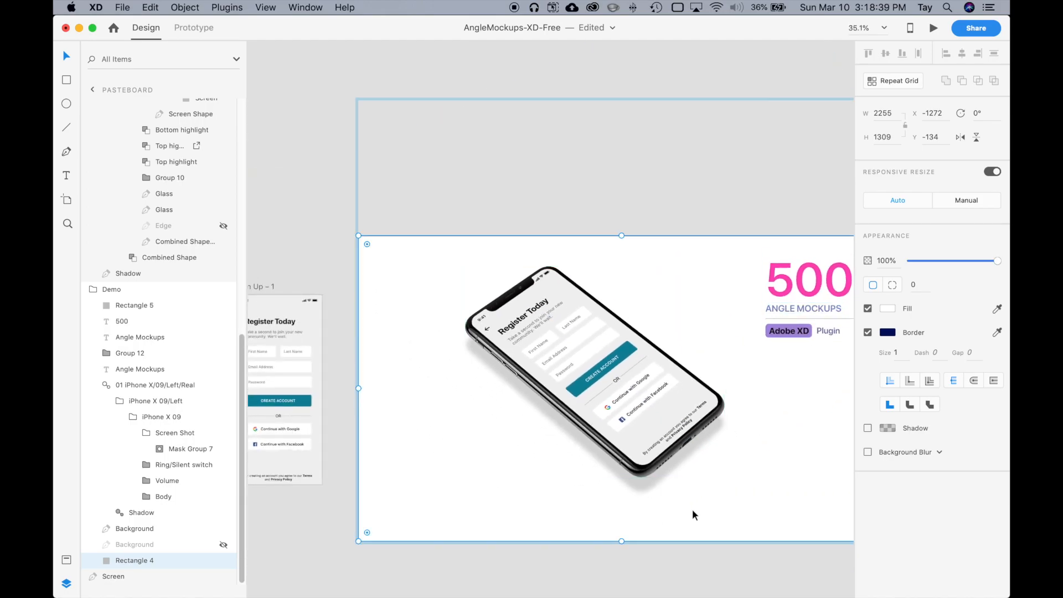
pyautogui.scroll(-3, 609, 470)
pyautogui.hscroll(2, 608, 470)
pyautogui.click(531, 269)
pyautogui.moveTo(509, 253)
pyautogui.mouseDown()
pyautogui.moveTo(521, 259)
pyautogui.moveTo(512, 266)
pyautogui.mouseUp()
pyautogui.click(555, 405)
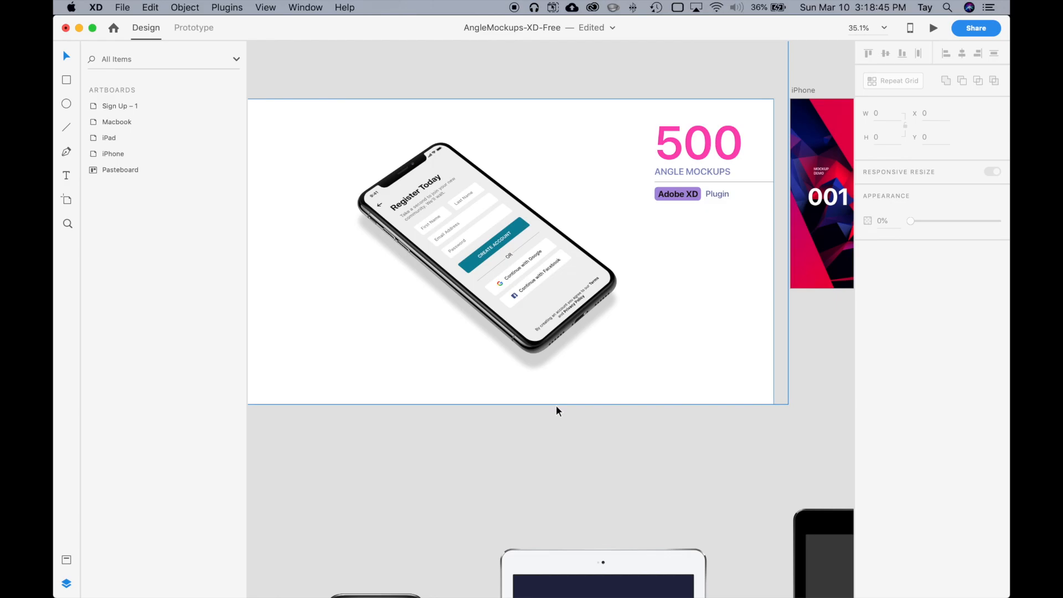
pyautogui.scroll(-3, 555, 404)
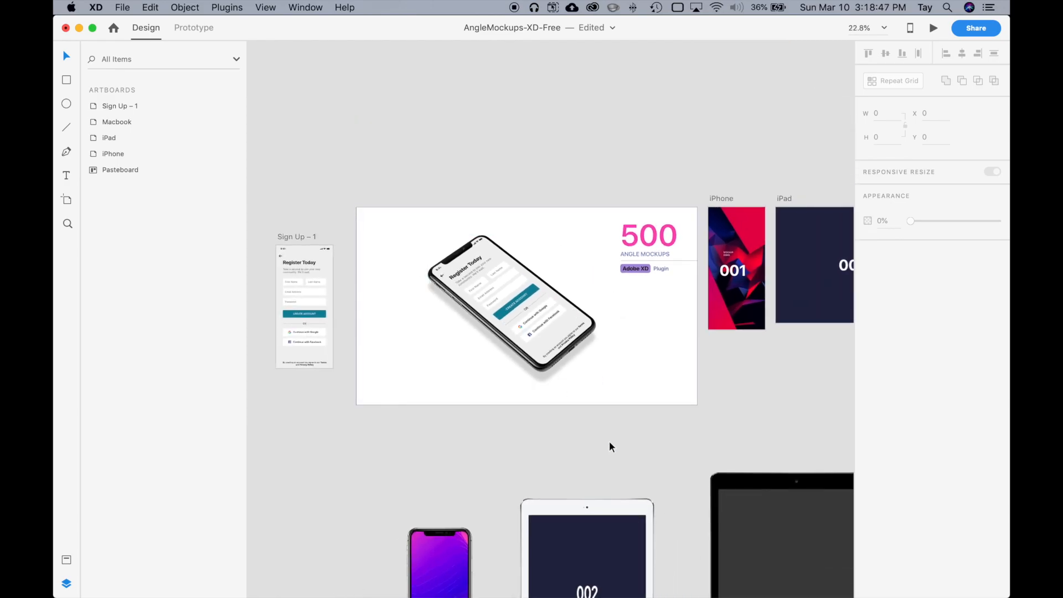
# Select a Screen rectangle in the nested Screen group of the 01 iPhone X/01/Real mockup and widen the layer list.
pyautogui.moveTo(481, 466); pyautogui.dragTo(496, 259)
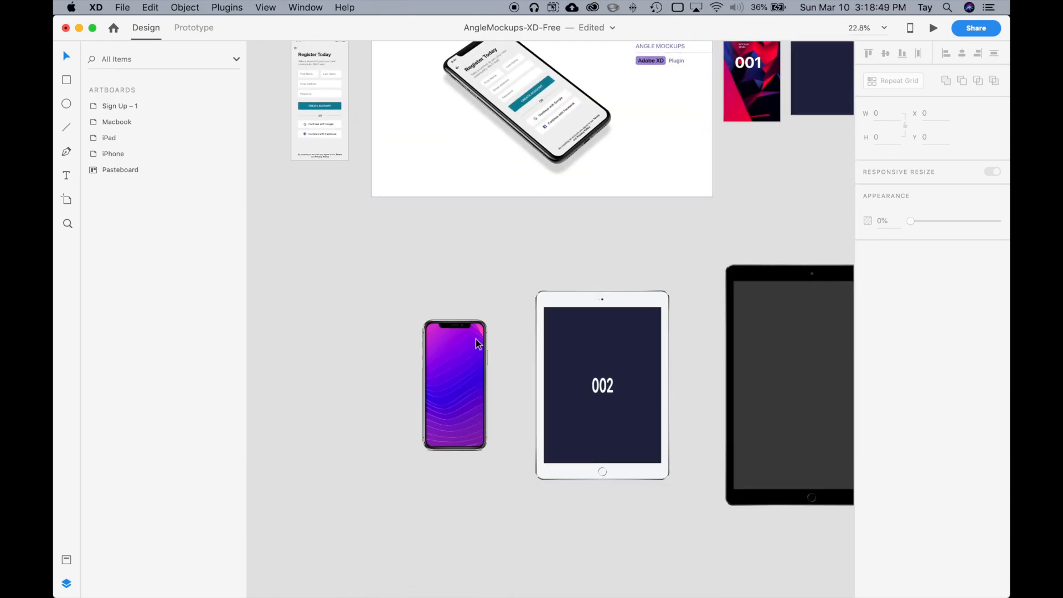
pyautogui.click(474, 384)
pyautogui.scroll(5, 462, 386)
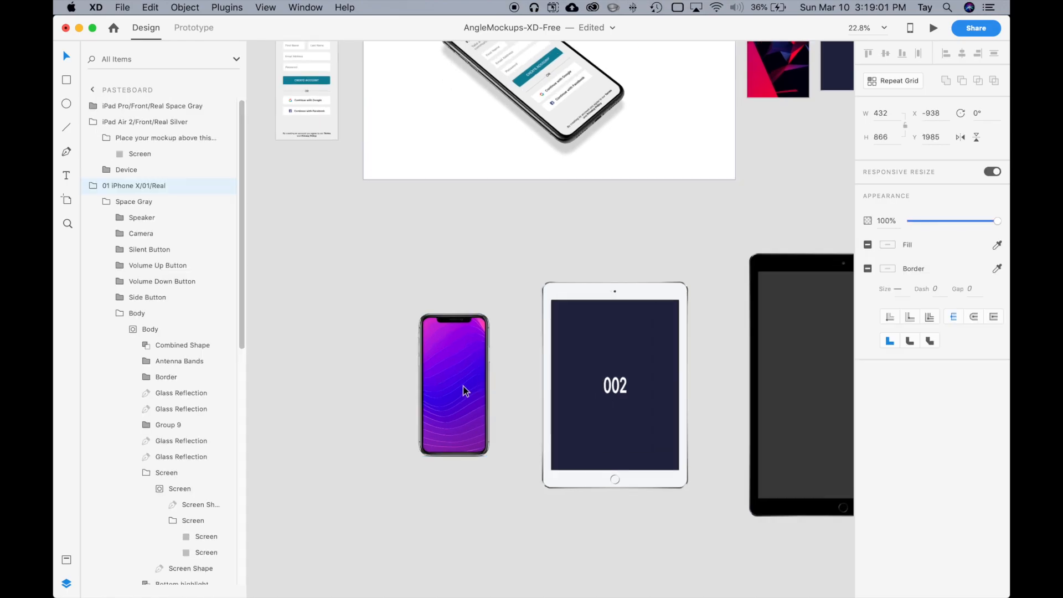
pyautogui.scroll(1, 463, 387)
pyautogui.doubleClick(447, 374)
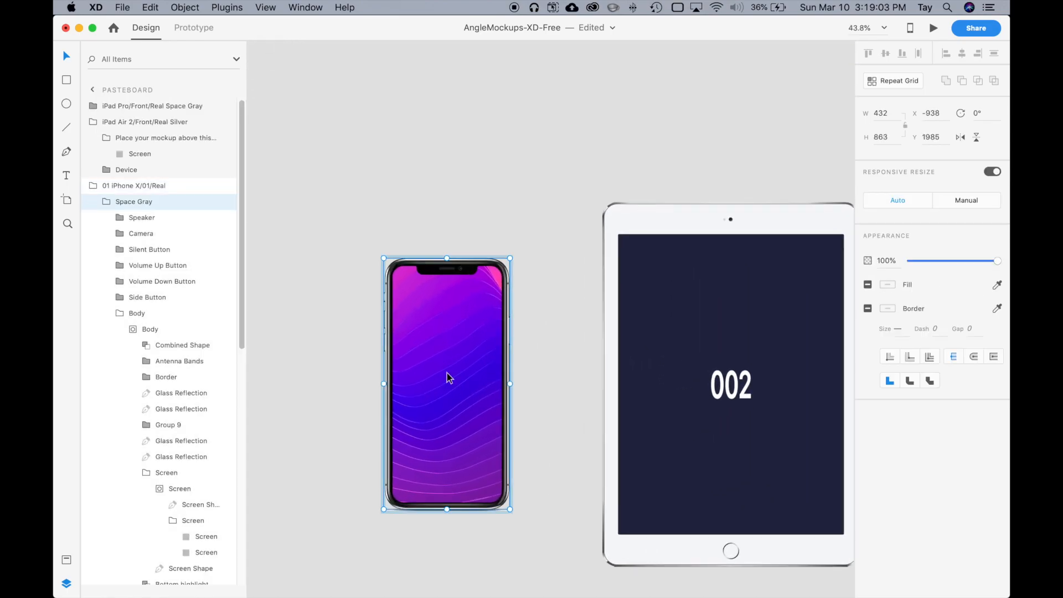
pyautogui.doubleClick(447, 373)
pyautogui.doubleClick(447, 373)
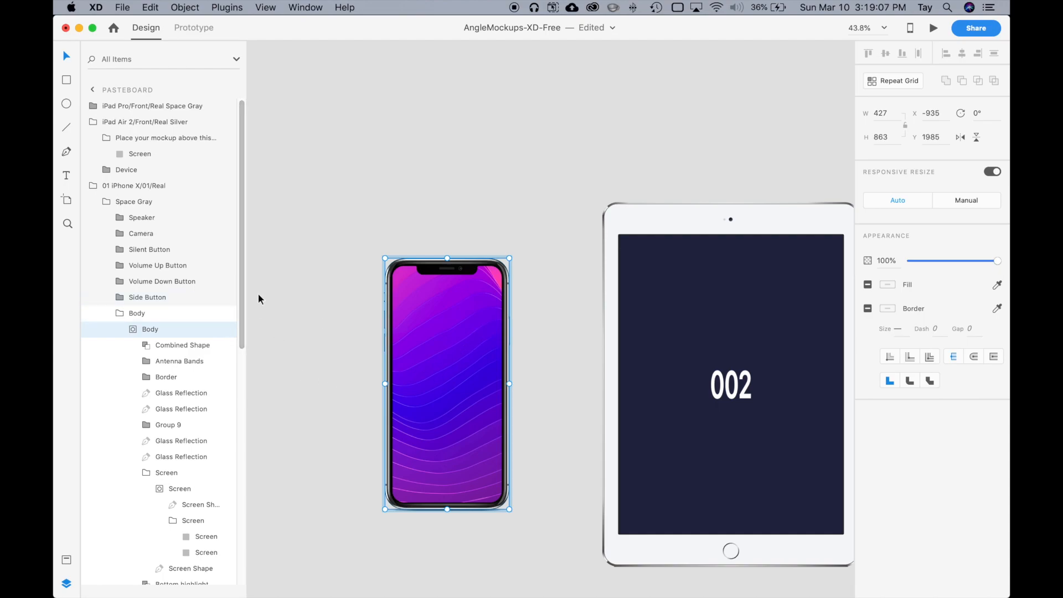
pyautogui.scroll(-5, 240, 354)
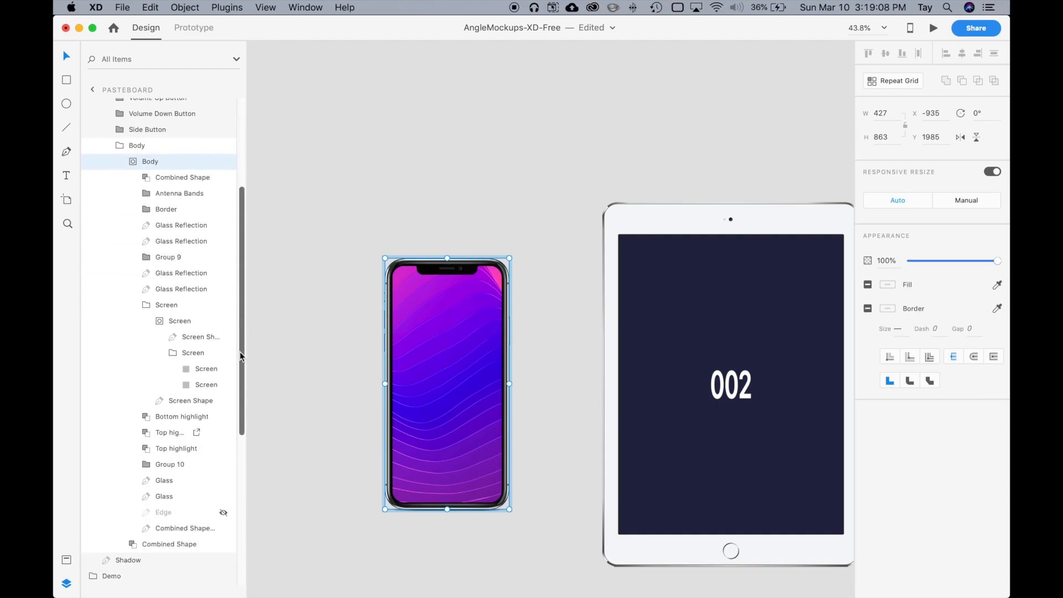
pyautogui.click(199, 370)
pyautogui.moveTo(246, 342); pyautogui.dragTo(289, 343)
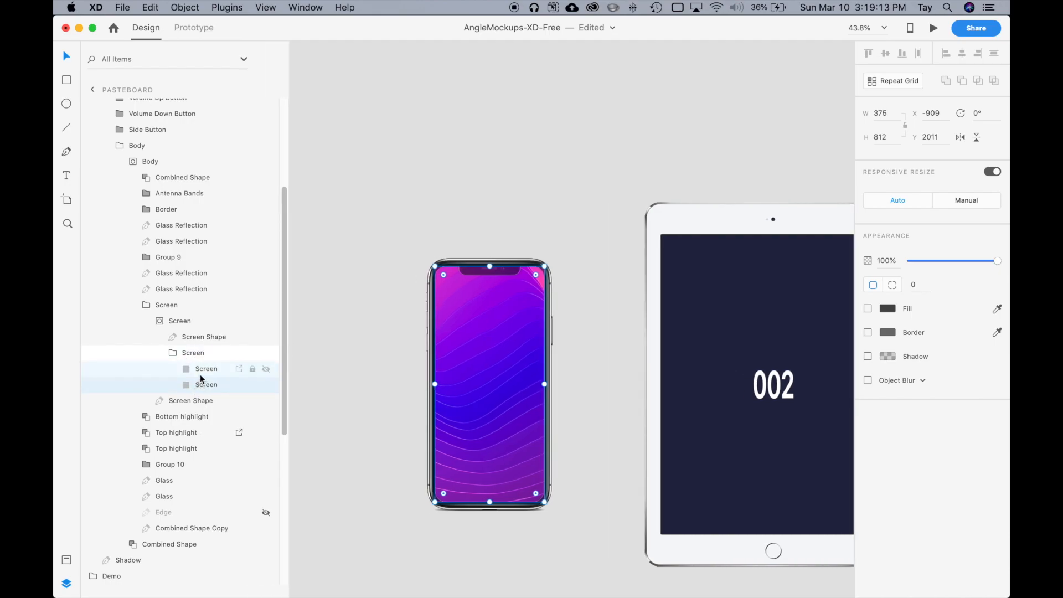
# Try moving the purple Screen image out to the left of the front-facing iPhone mockup, and undo the move.
pyautogui.moveTo(469, 361); pyautogui.dragTo(347, 359)
pyautogui.click(284, 386)
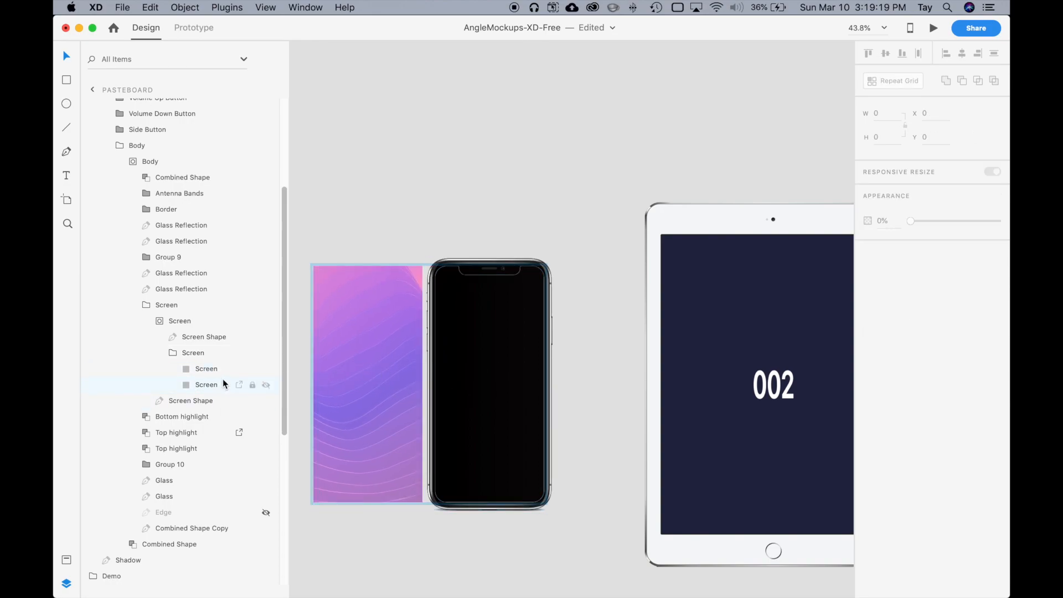
pyautogui.hotkey('ctrl', 'z')
# Rename the upper Screen rectangle in the iPhone mockup's nested Screen group to Screen Master and widen the layer list further.
pyautogui.click(202, 365)
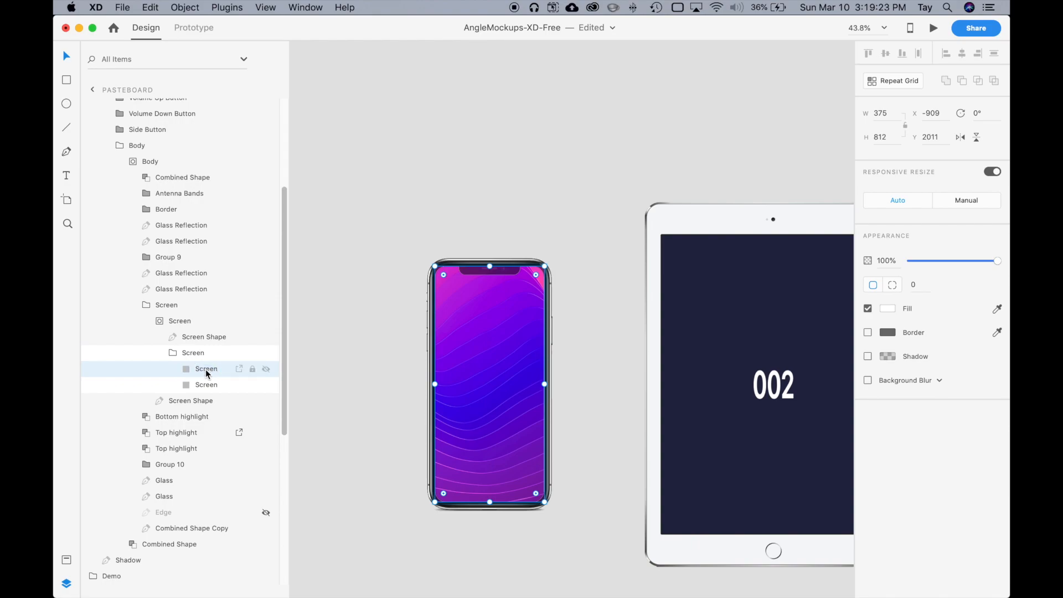
pyautogui.doubleClick(206, 370)
pyautogui.click(222, 369)
pyautogui.write('Master')
pyautogui.press('Return')
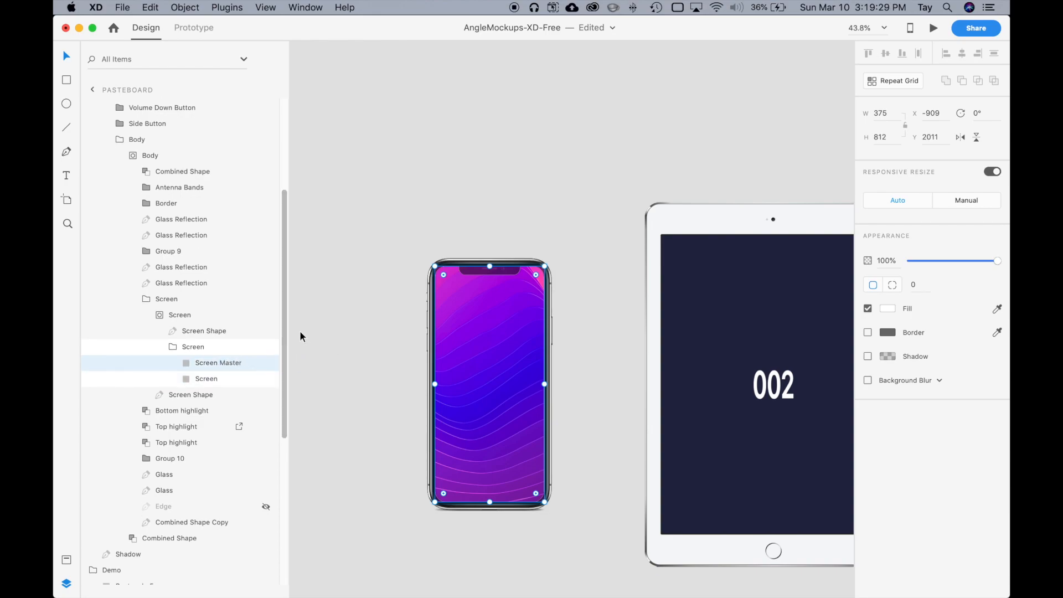
pyautogui.moveTo(288, 325); pyautogui.dragTo(331, 324)
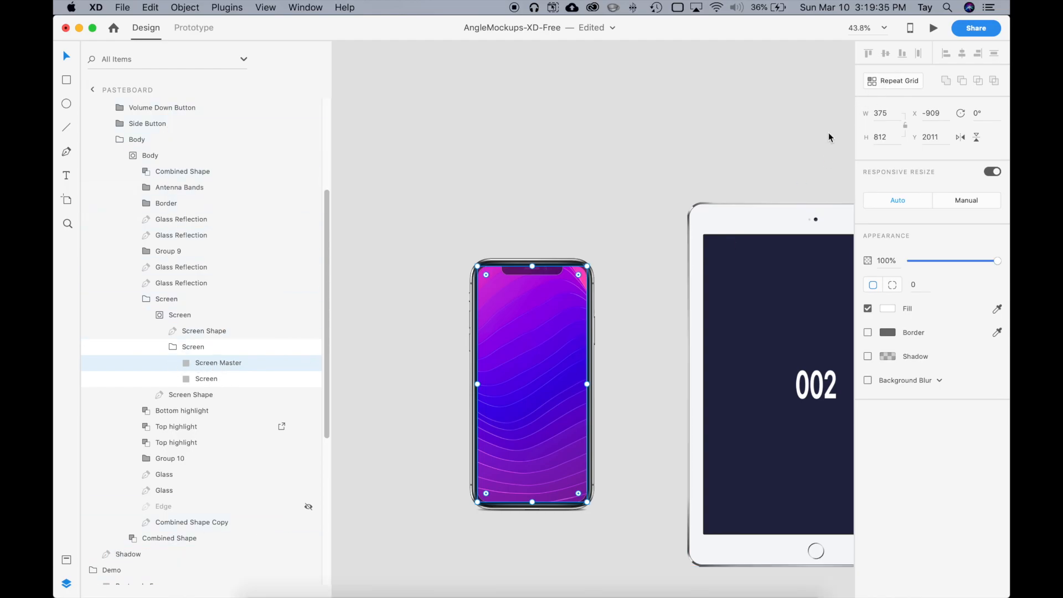
# Switch to Finder, move its window clear of the iPhone mockup, and preview Guided Overview Page 1.png in the Angle-Free-Oct15 folder.
pyautogui.hotkey('ctrl', 'Up')
pyautogui.click(310, 143)
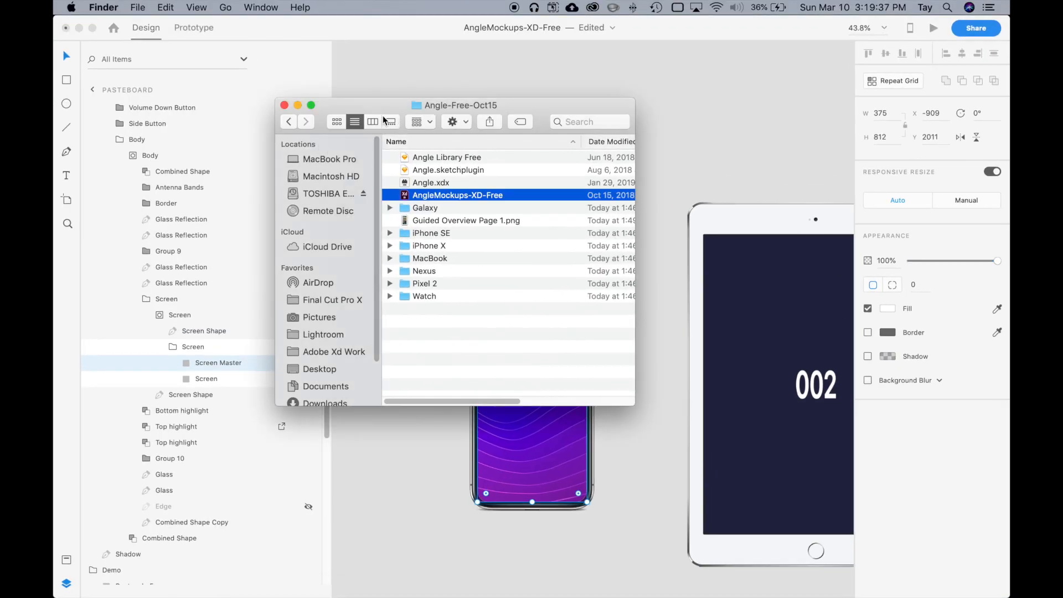
pyautogui.moveTo(393, 106); pyautogui.dragTo(690, 97)
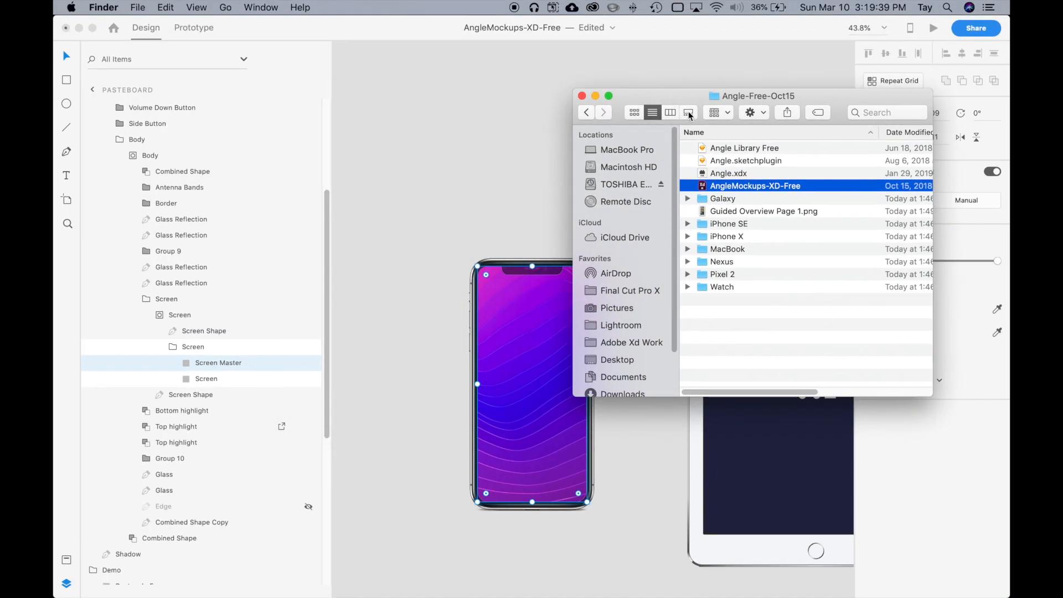
pyautogui.click(743, 213)
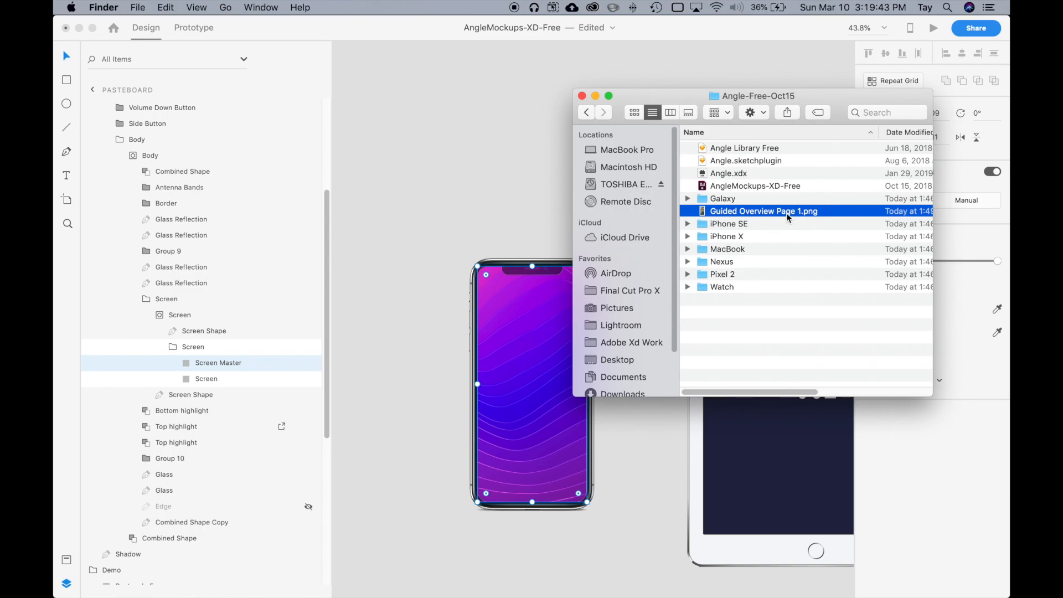
pyautogui.press('space')
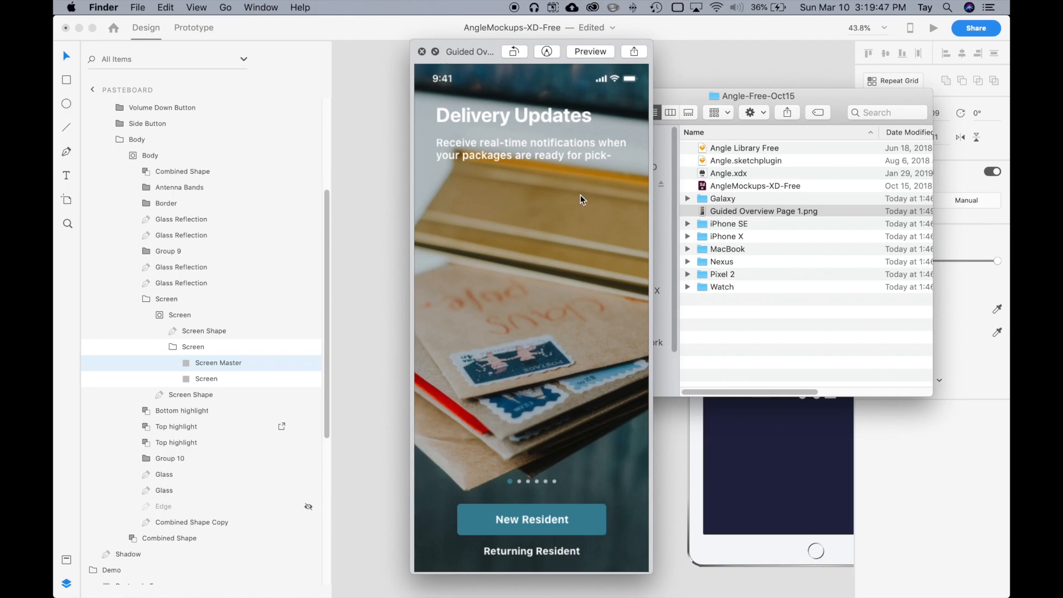
pyautogui.press('space')
# Fill the iPhone mockup's Screen Master rectangle with Guided Overview Page 1.png and inspect the mockup up close.
pyautogui.moveTo(780, 209); pyautogui.dragTo(526, 310)
pyautogui.click(463, 112)
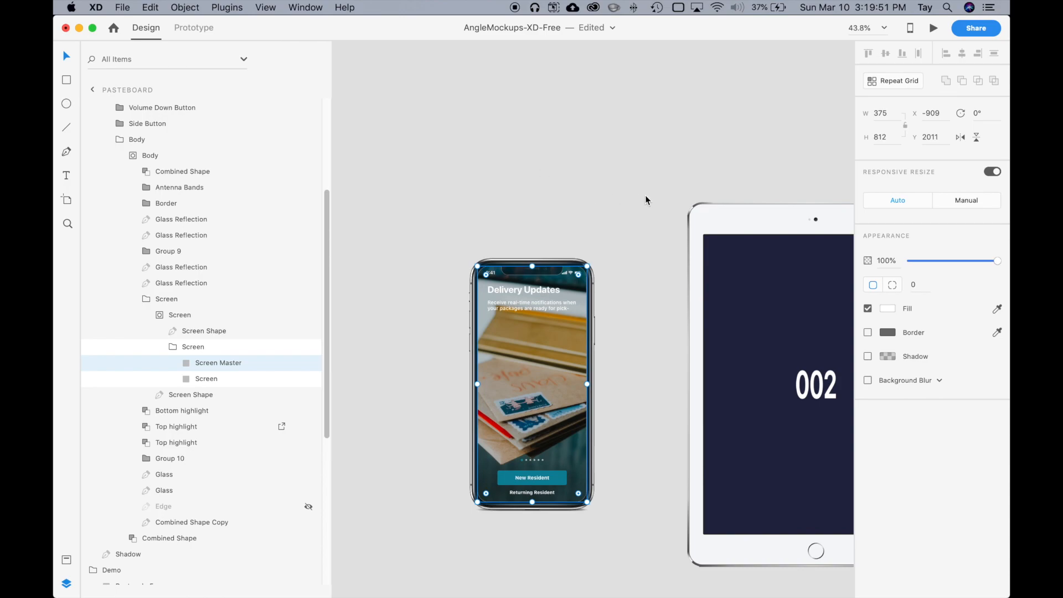
pyautogui.click(645, 194)
pyautogui.scroll(6, 570, 373)
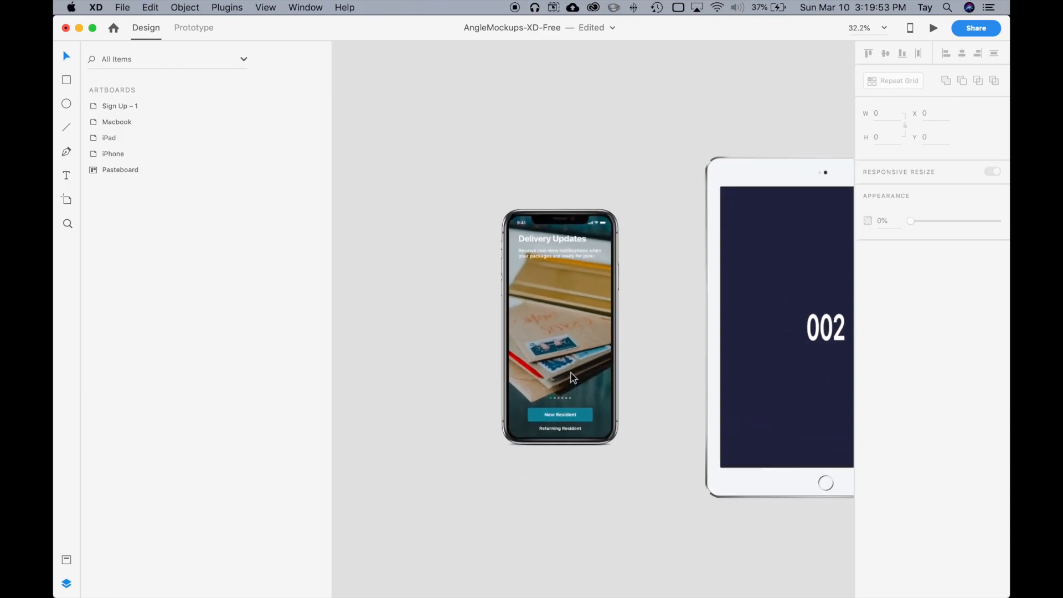
pyautogui.moveTo(721, 217); pyautogui.dragTo(735, 311)
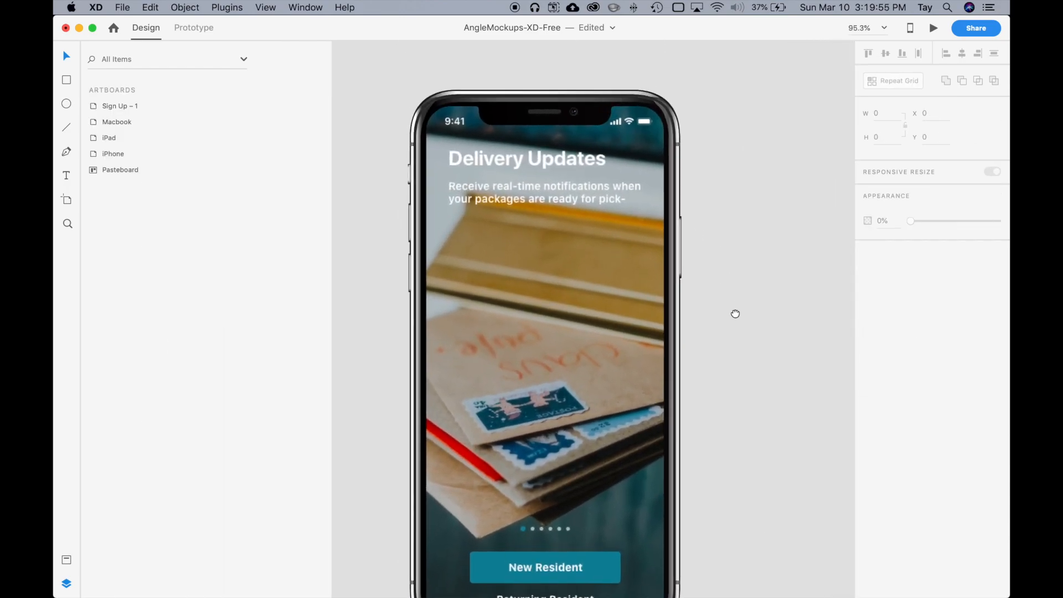
pyautogui.scroll(-4, 738, 219)
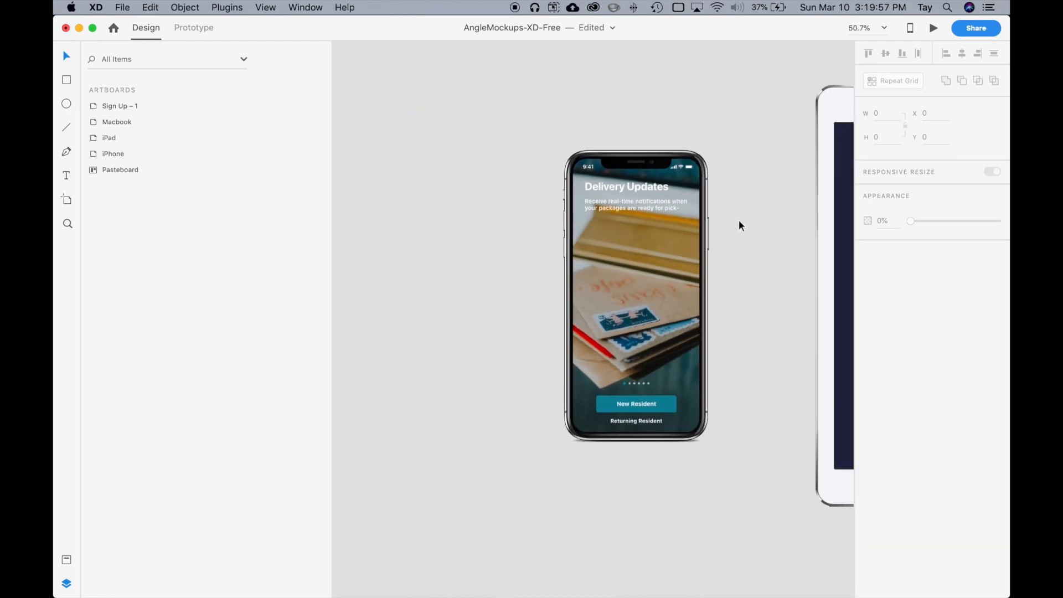
# Delete the tilted 01 iPhone X/09/Left/Real mockup from the Demo banner.
pyautogui.click(665, 234)
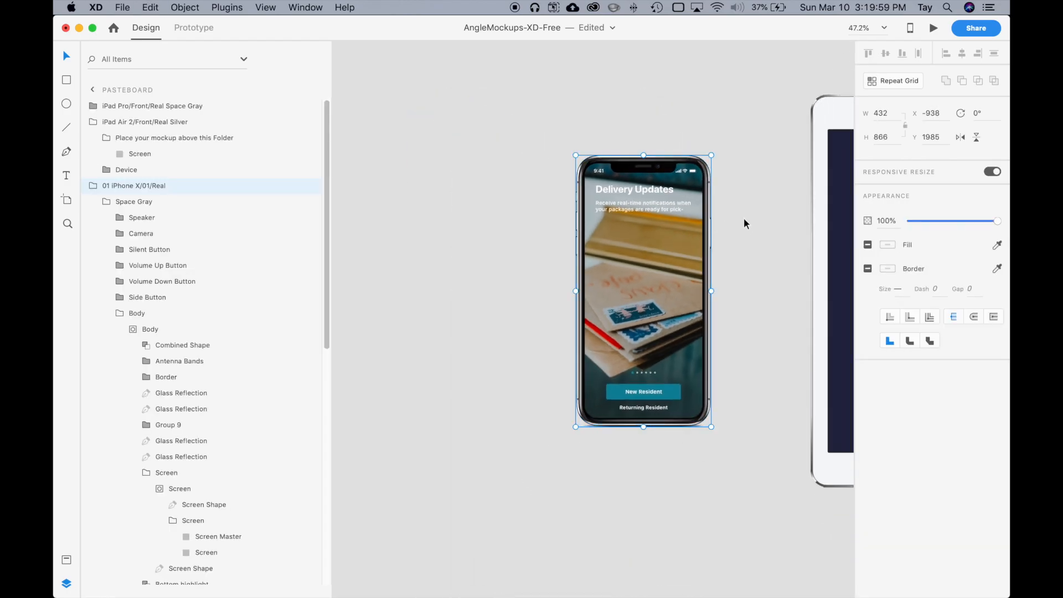
pyautogui.scroll(-5, 746, 218)
pyautogui.click(613, 104)
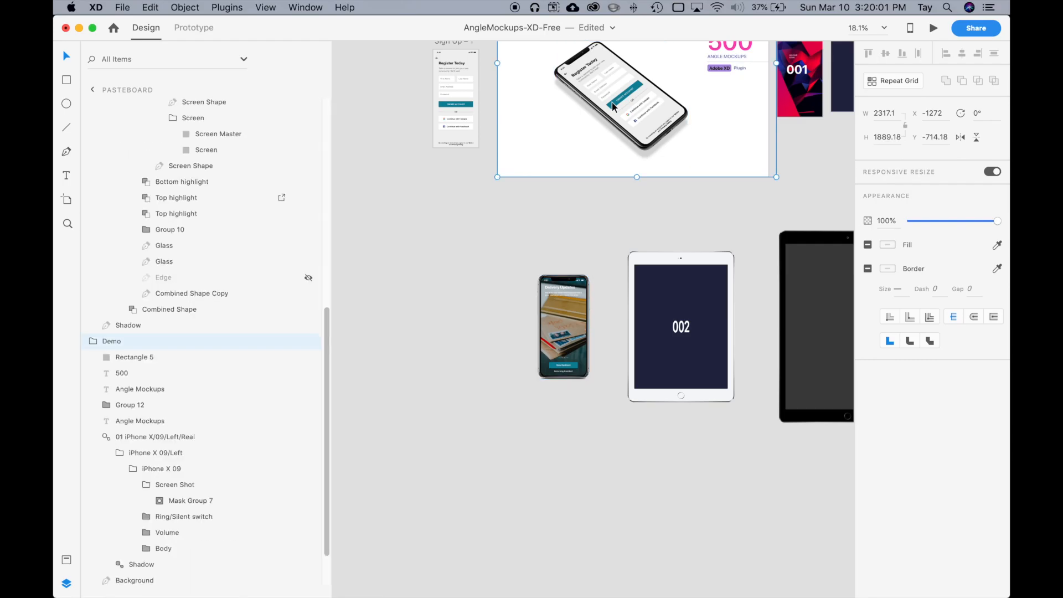
pyautogui.doubleClick(640, 108)
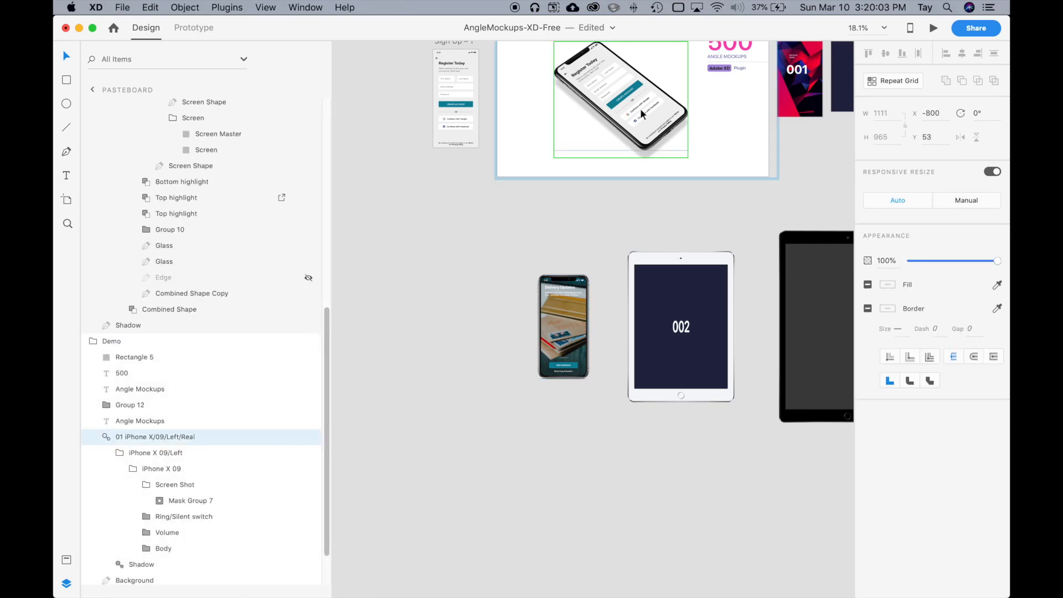
pyautogui.press('Delete')
# Move the front-facing iPhone X mockup with the Delivery Updates screen onto the middle of the white Demo banner.
pyautogui.scroll(2, 641, 174)
pyautogui.hscroll(2, 641, 173)
pyautogui.moveTo(505, 340); pyautogui.dragTo(573, 109)
pyautogui.click(630, 216)
pyautogui.scroll(5, 654, 174)
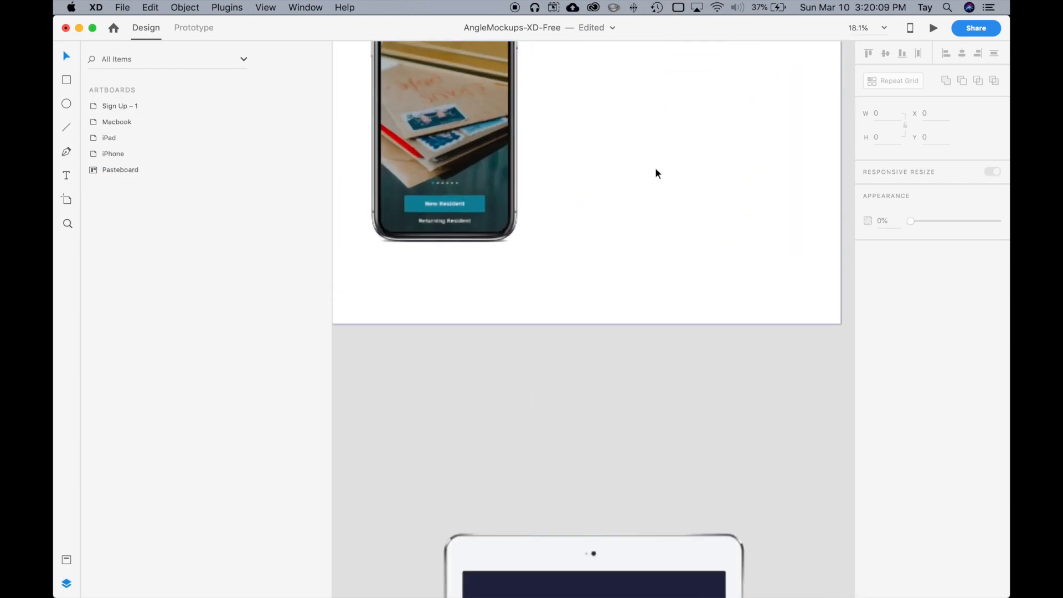
pyautogui.click(678, 225)
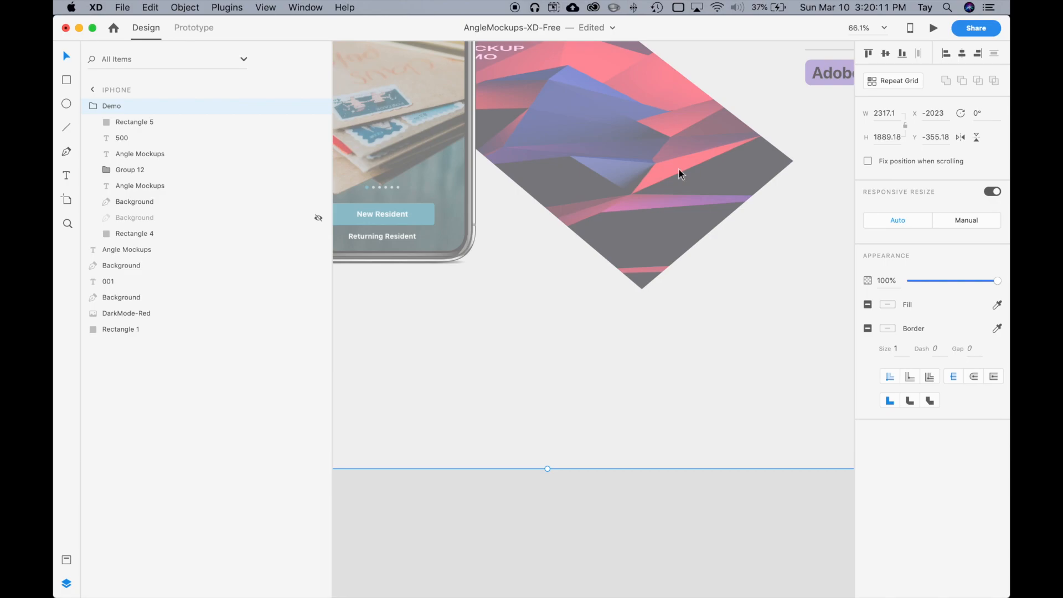
pyautogui.press('super+z')
pyautogui.click(523, 474)
# Review the front-facing iPhone X mockup's placement on the white Demo banner beside the heading text.
pyautogui.moveTo(573, 47); pyautogui.dragTo(757, 269)
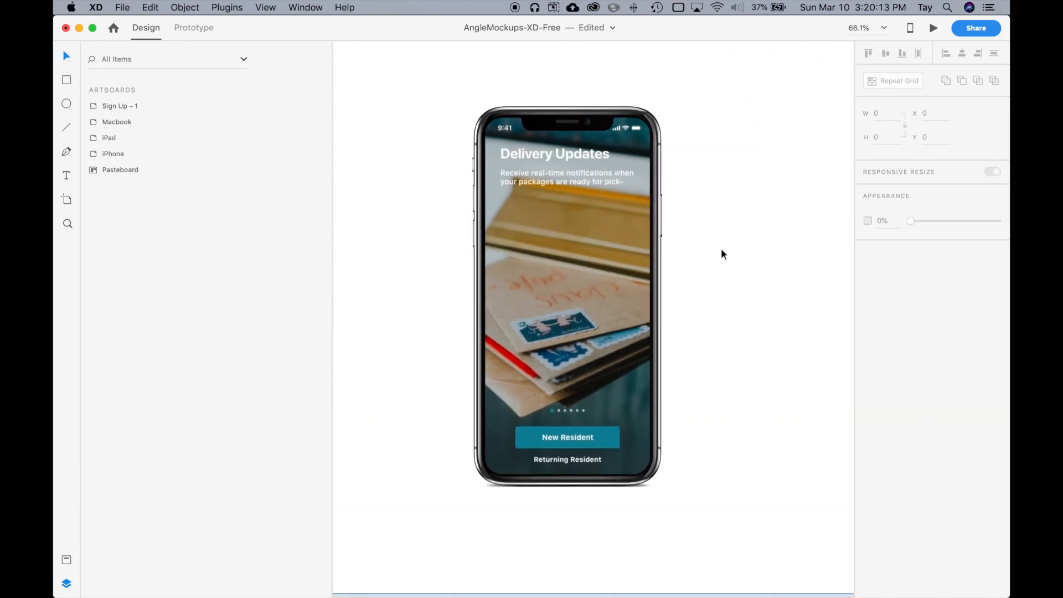
pyautogui.scroll(-3, 693, 232)
pyautogui.moveTo(693, 234); pyautogui.dragTo(653, 212)
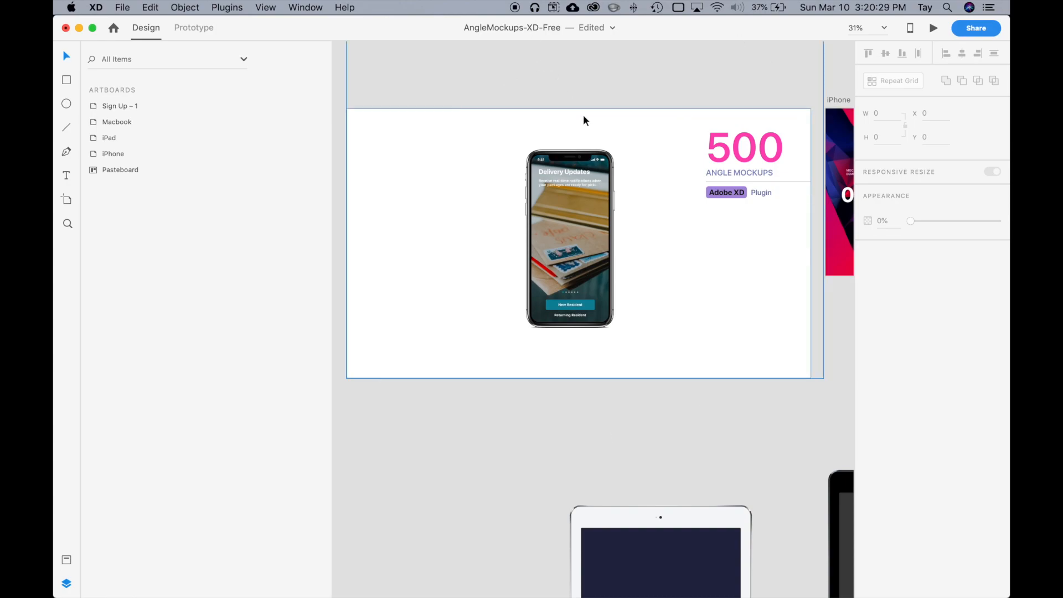
pyautogui.press('space')
pyautogui.moveTo(726, 249); pyautogui.dragTo(569, 245)
pyautogui.moveTo(729, 258); pyautogui.dragTo(871, 261)
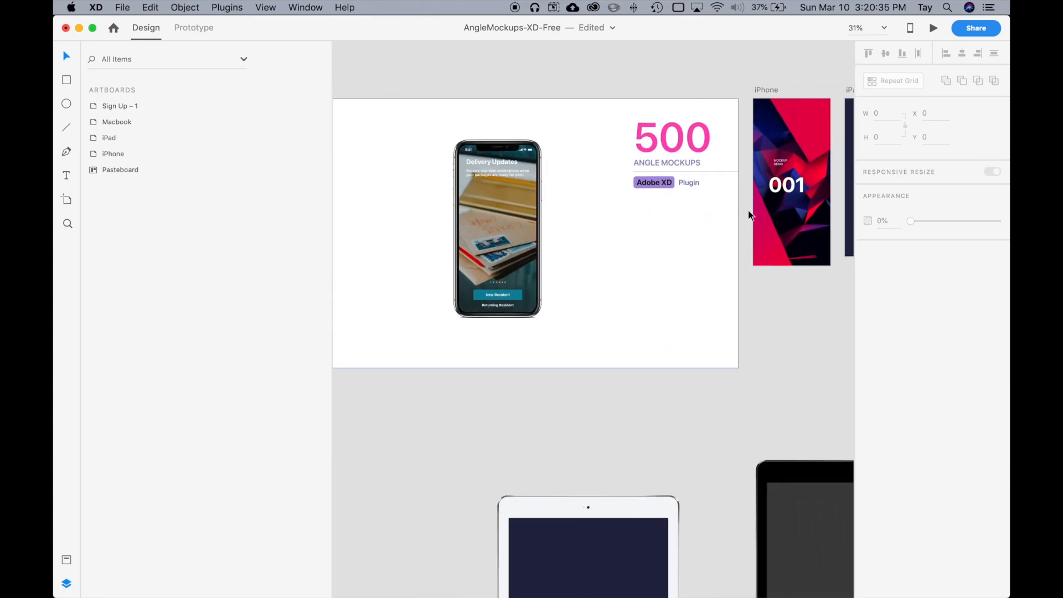